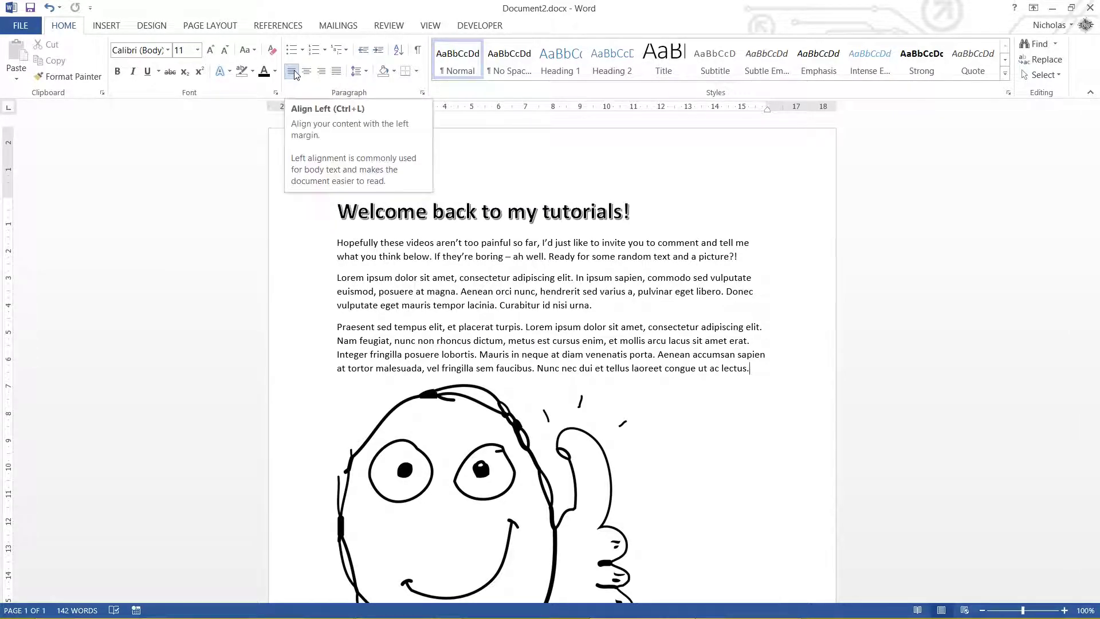
Select the 'Welcome back to my tutorials!' heading and centre it.
{"action": "left_click_drag", "start_coordinate": [337, 211], "coordinate": [765, 371]}
{"action": "left_click", "coordinate": [758, 309]}
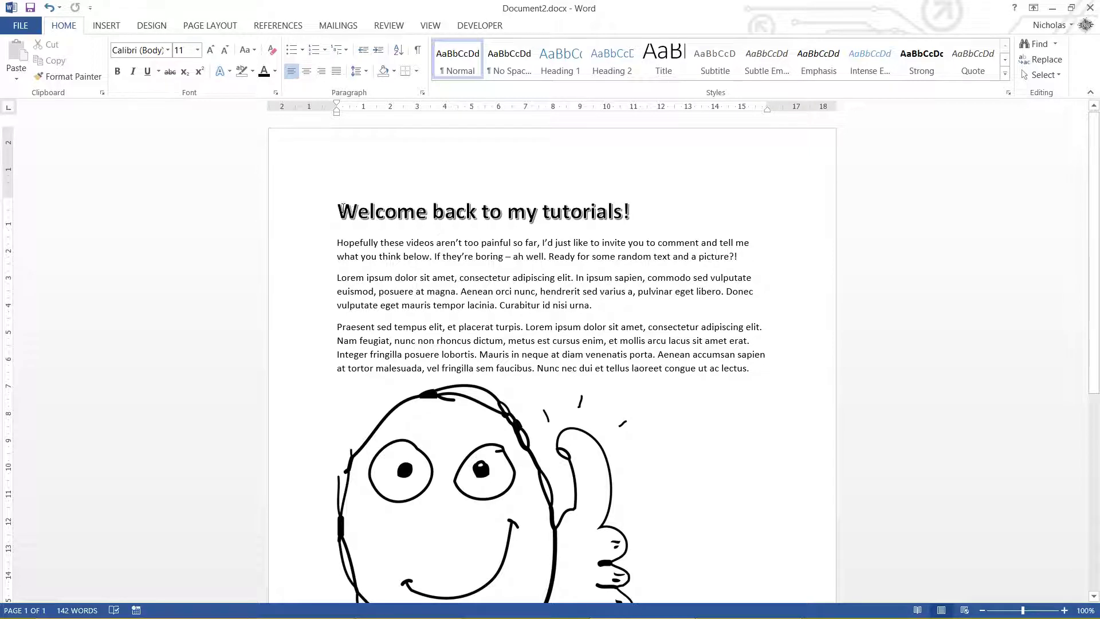
{"action": "left_click_drag", "start_coordinate": [341, 211], "coordinate": [638, 213]}
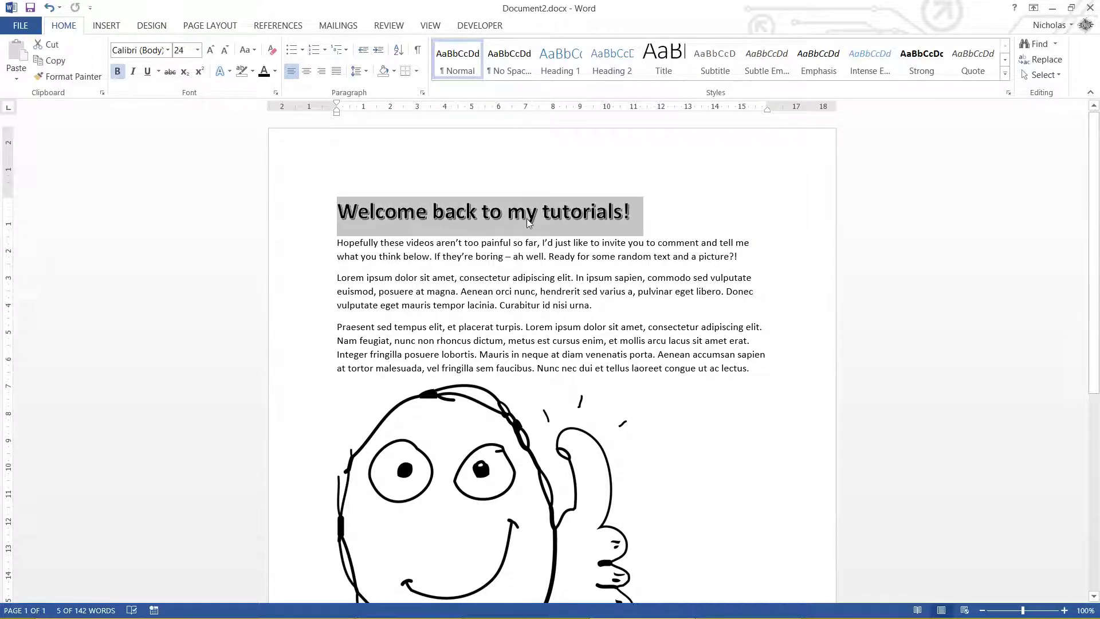
{"action": "left_click", "coordinate": [304, 74]}
{"action": "left_click", "coordinate": [628, 276]}
{"action": "left_click_drag", "start_coordinate": [724, 224], "coordinate": [391, 211]}
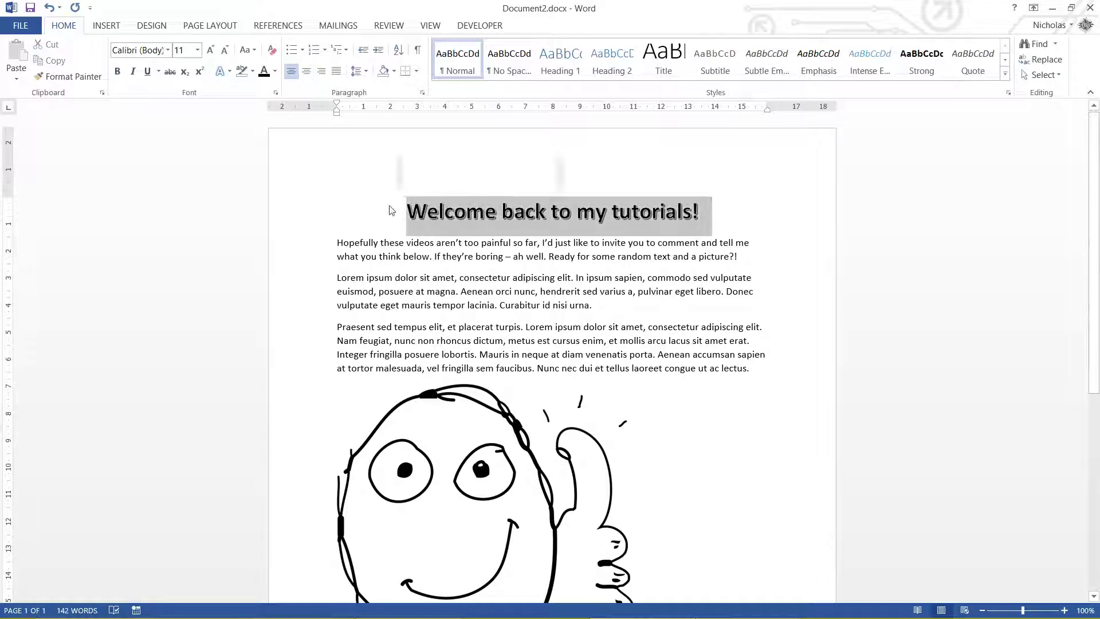
{"action": "left_click", "coordinate": [485, 212]}
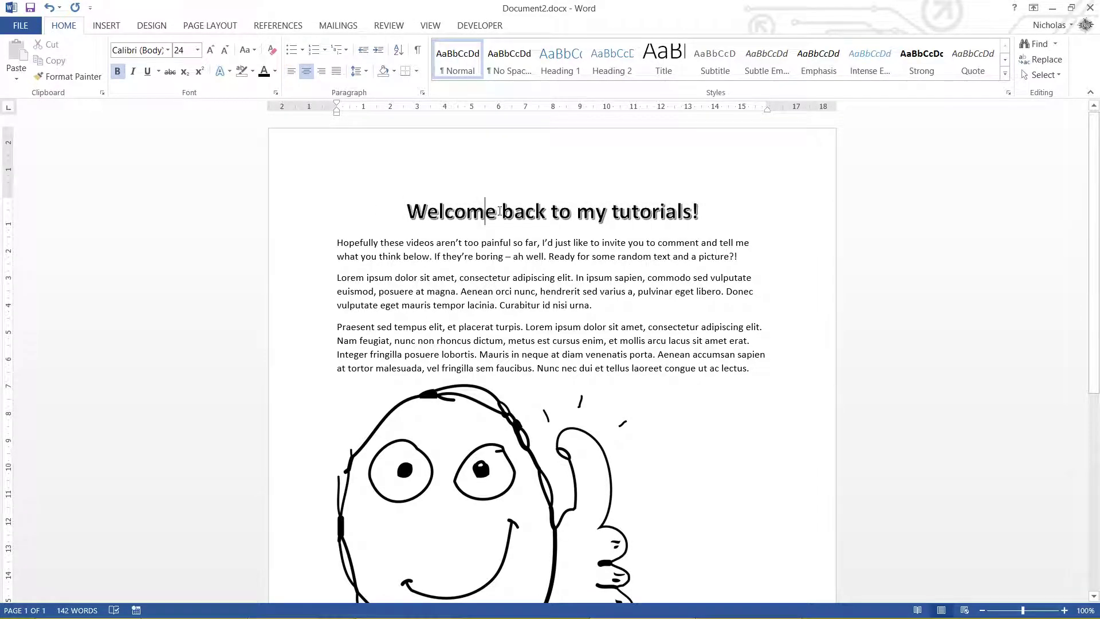
Try right, left and justify alignment on the heading, finally leaving it centred.
{"action": "left_click", "coordinate": [322, 71]}
{"action": "left_click", "coordinate": [291, 71]}
{"action": "left_click", "coordinate": [306, 71]}
{"action": "left_click", "coordinate": [321, 71]}
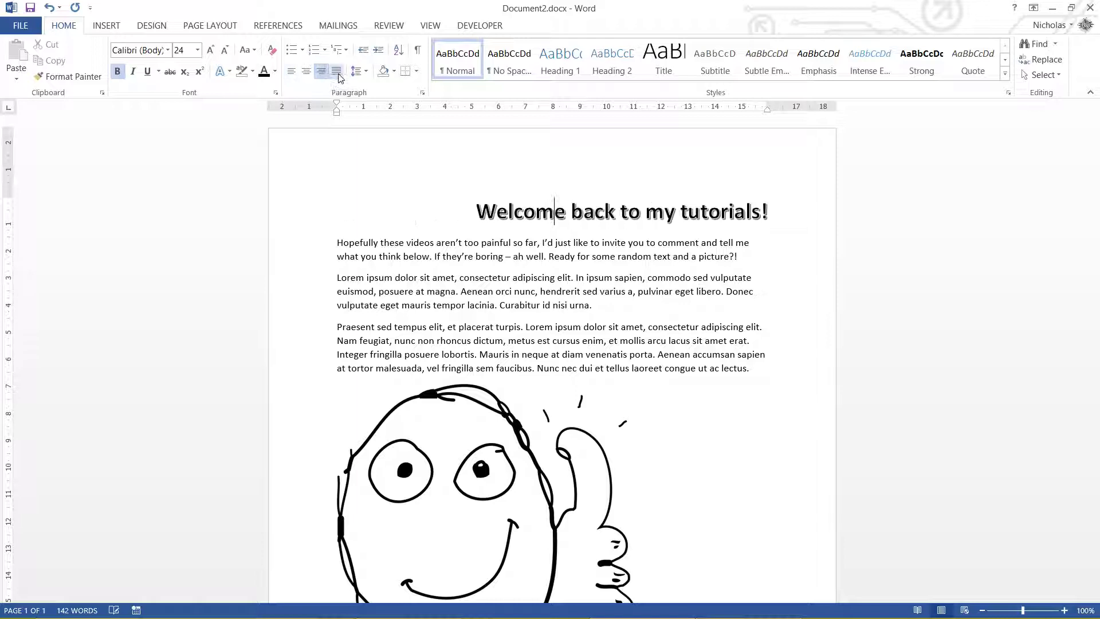
{"action": "left_click", "coordinate": [338, 73]}
{"action": "left_click", "coordinate": [291, 71]}
{"action": "left_click", "coordinate": [307, 71]}
{"action": "left_click", "coordinate": [322, 70]}
{"action": "left_click", "coordinate": [305, 71]}
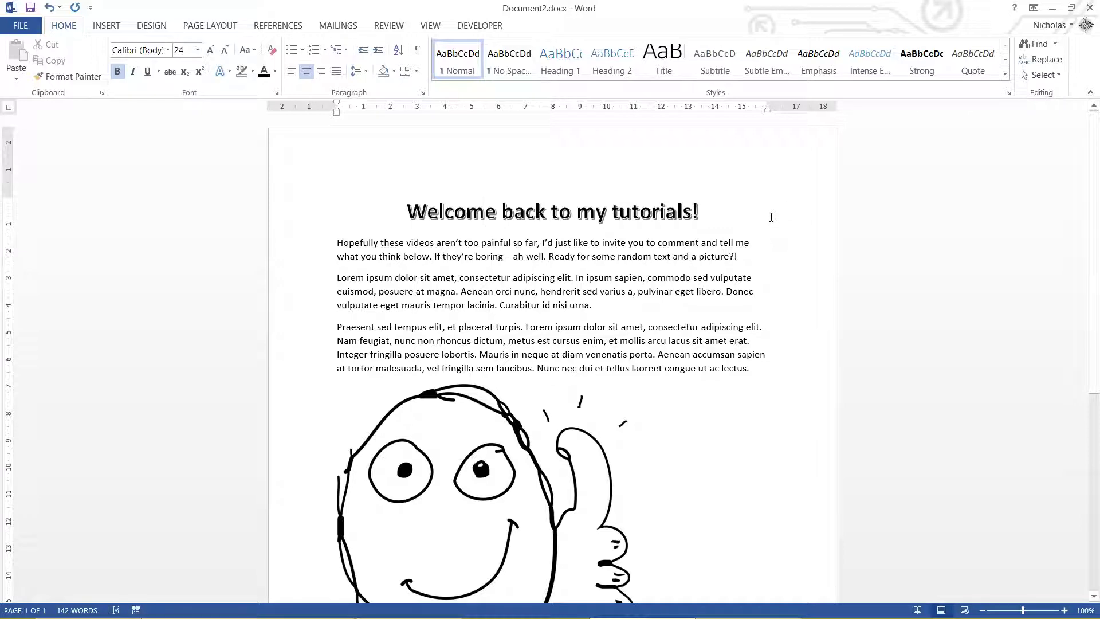
{"action": "left_click", "coordinate": [291, 71]}
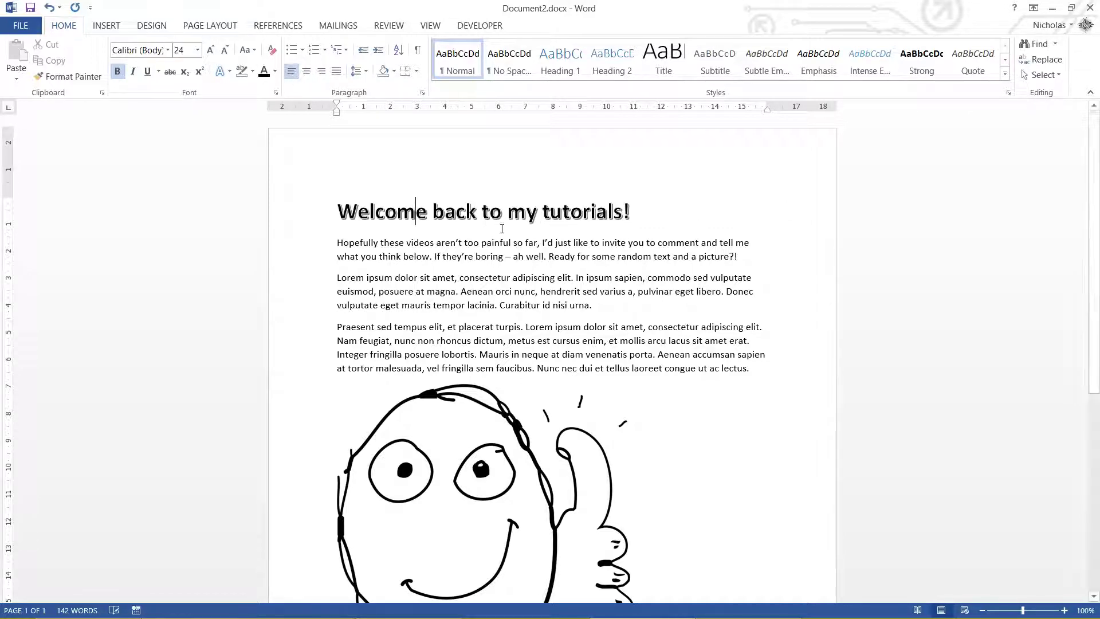
{"action": "left_click", "coordinate": [307, 71]}
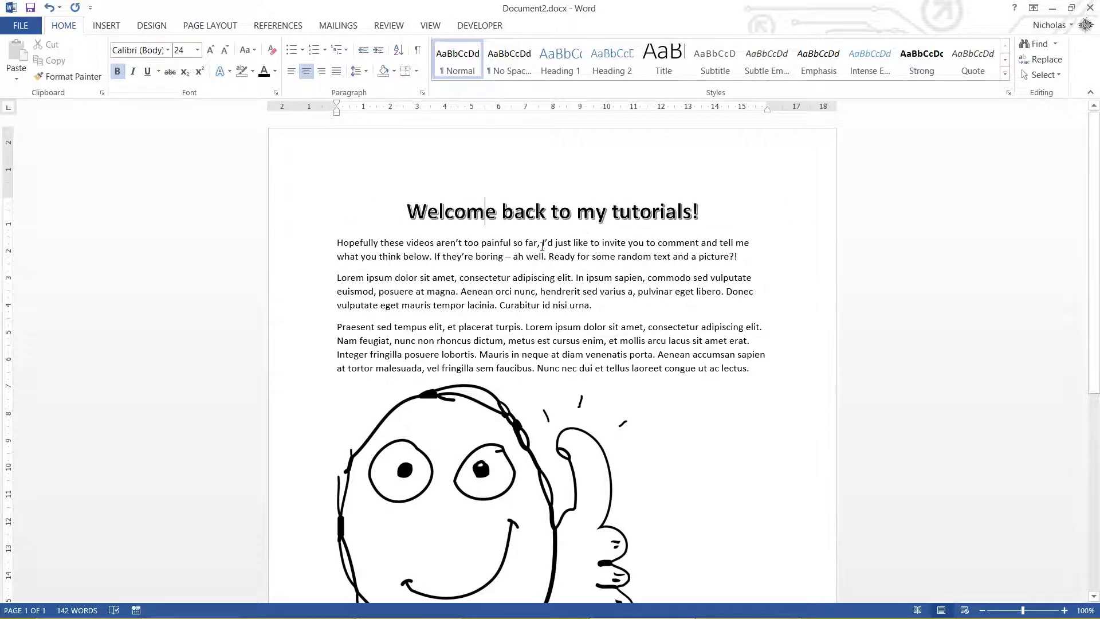
{"action": "left_click", "coordinate": [321, 71]}
{"action": "left_click", "coordinate": [307, 71]}
{"action": "left_click_drag", "start_coordinate": [306, 246], "coordinate": [301, 312]}
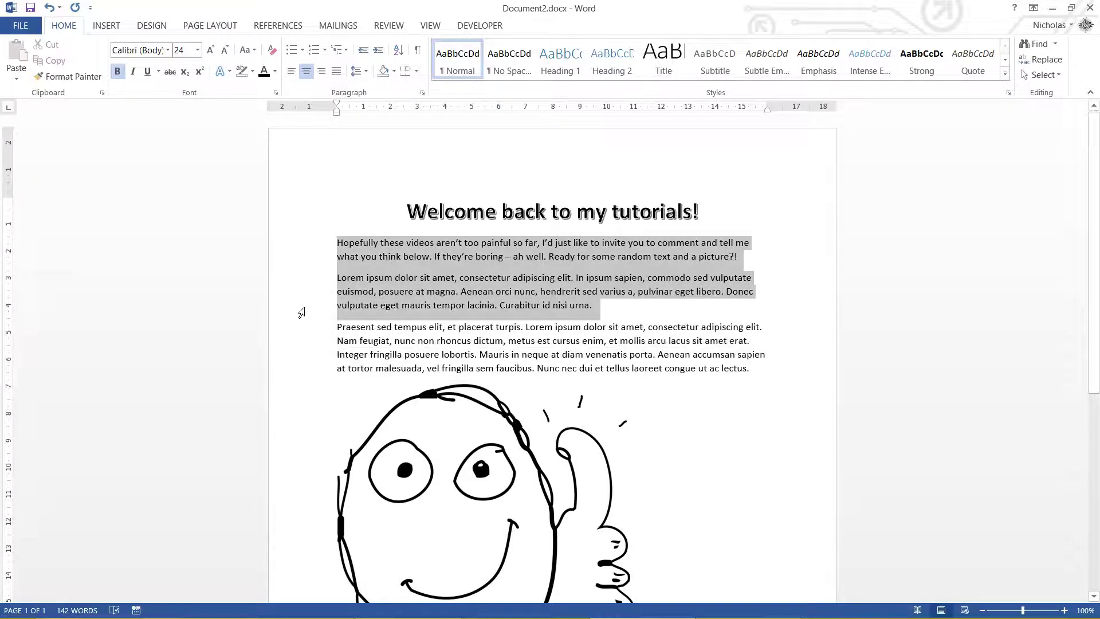
{"action": "left_click", "coordinate": [321, 71]}
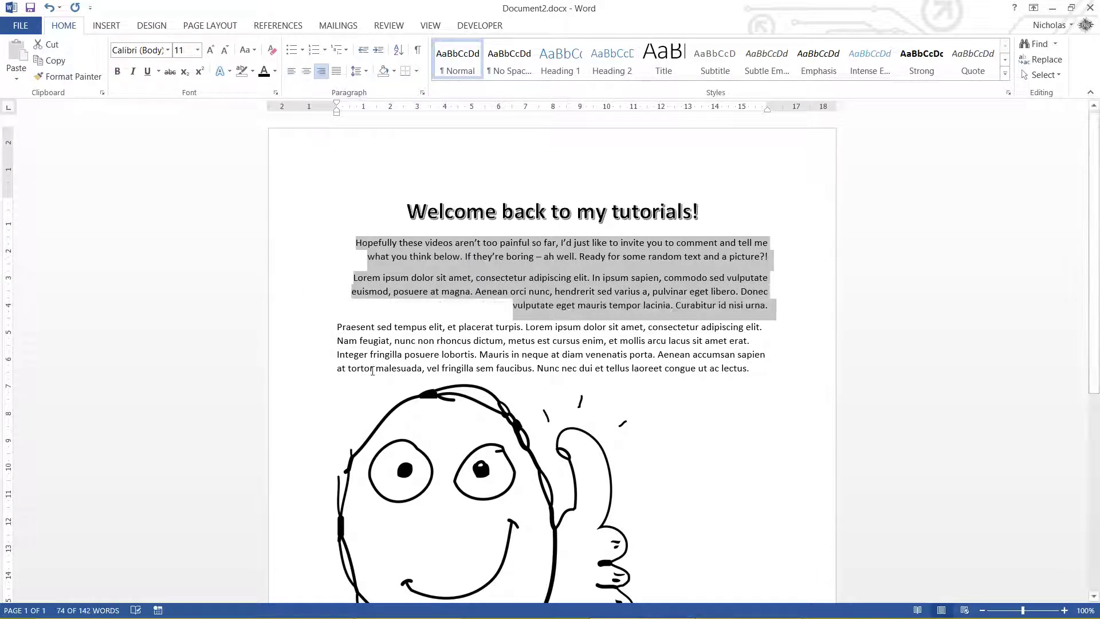
{"action": "left_click", "coordinate": [319, 332]}
{"action": "left_click_drag", "start_coordinate": [308, 333], "coordinate": [307, 373]}
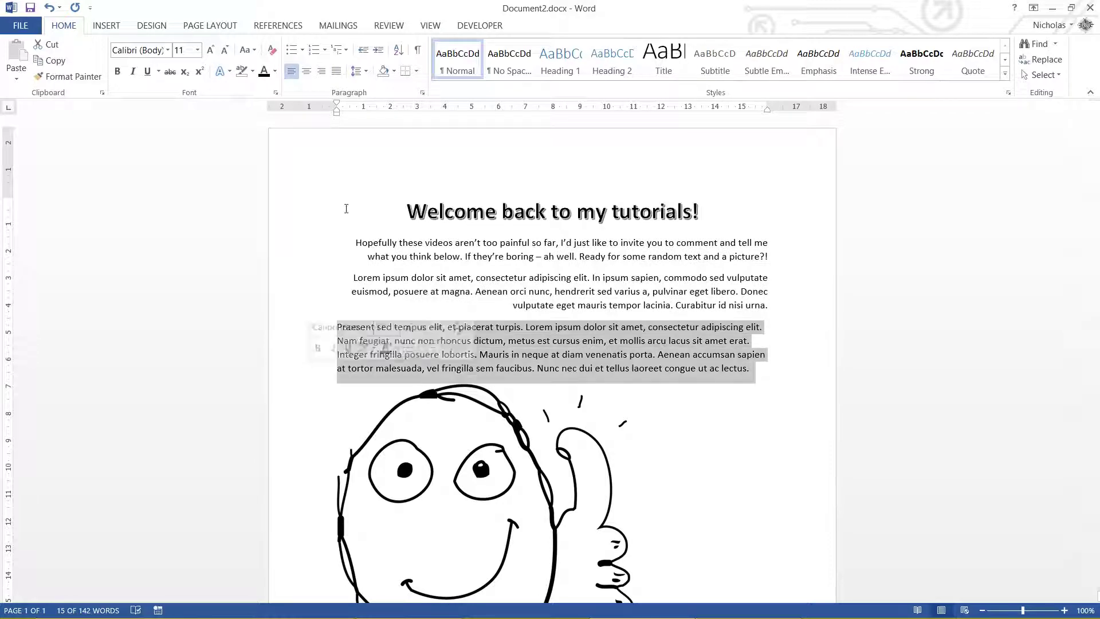
{"action": "left_click", "coordinate": [306, 71]}
{"action": "left_click", "coordinate": [512, 305]}
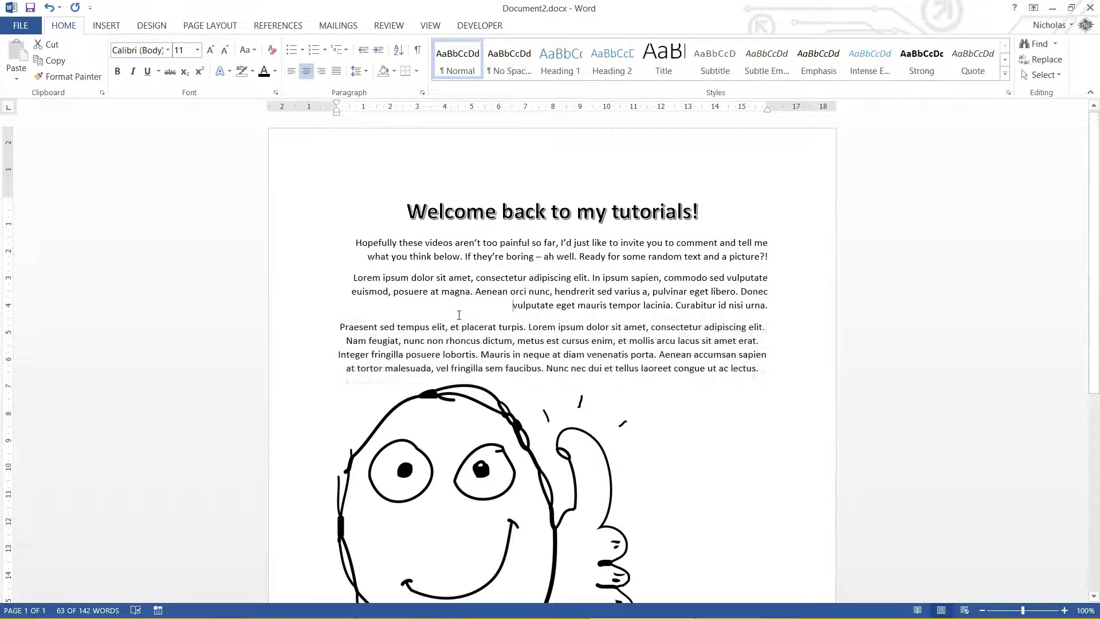
{"action": "left_click_drag", "start_coordinate": [788, 380], "coordinate": [355, 241]}
{"action": "left_click", "coordinate": [292, 71]}
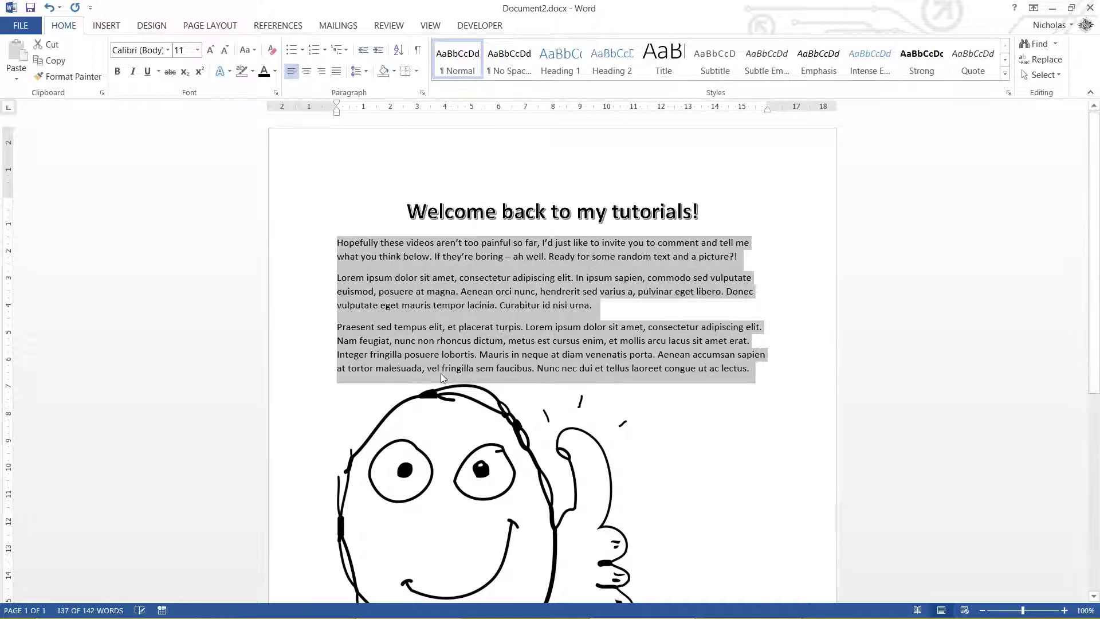
{"action": "left_click", "coordinate": [350, 305]}
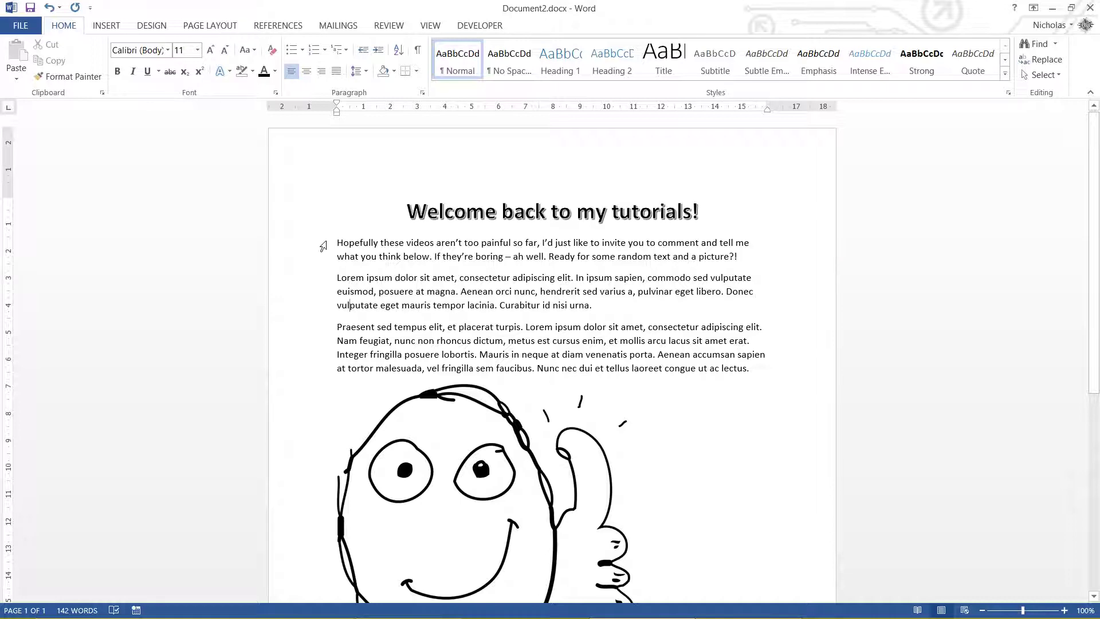
Justify the first body paragraph.
{"action": "left_click_drag", "start_coordinate": [337, 241], "coordinate": [769, 256]}
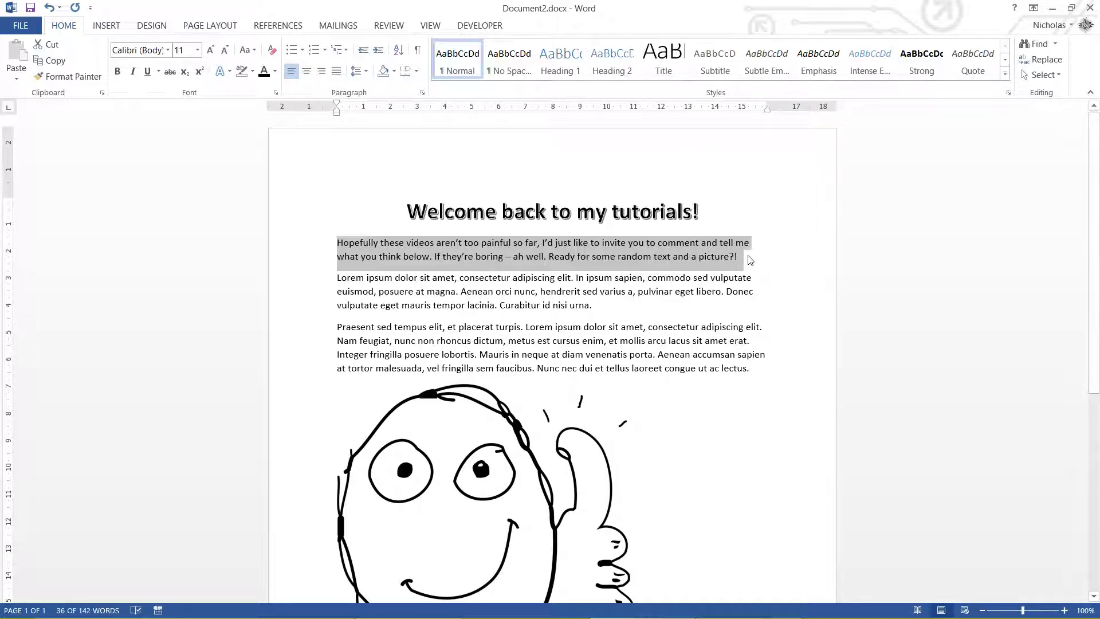
{"action": "left_click", "coordinate": [338, 74]}
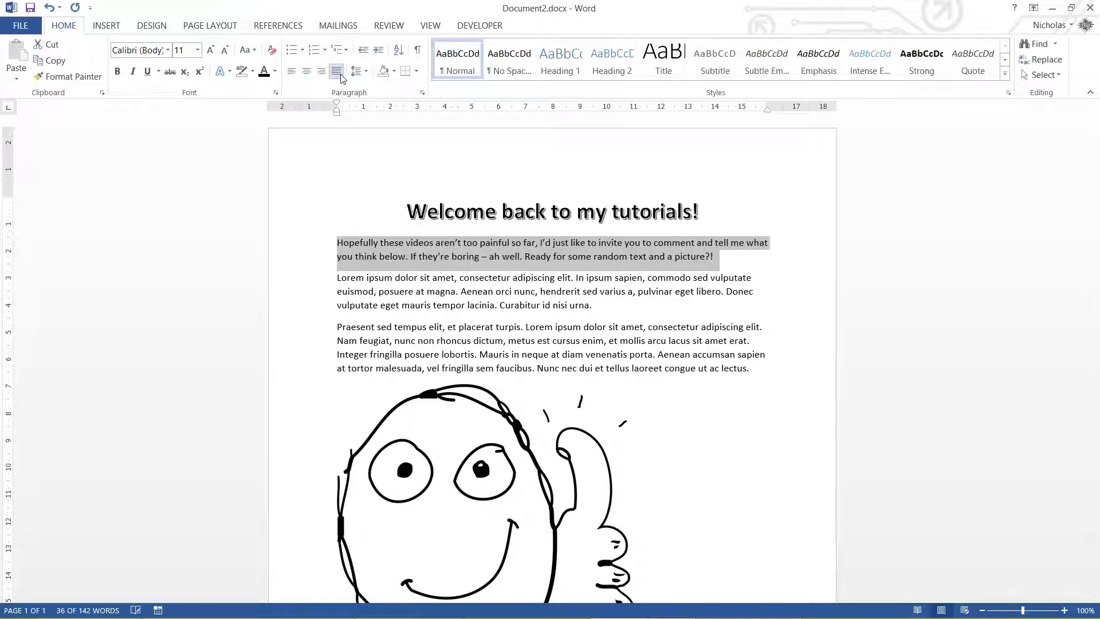
{"action": "left_click", "coordinate": [474, 258]}
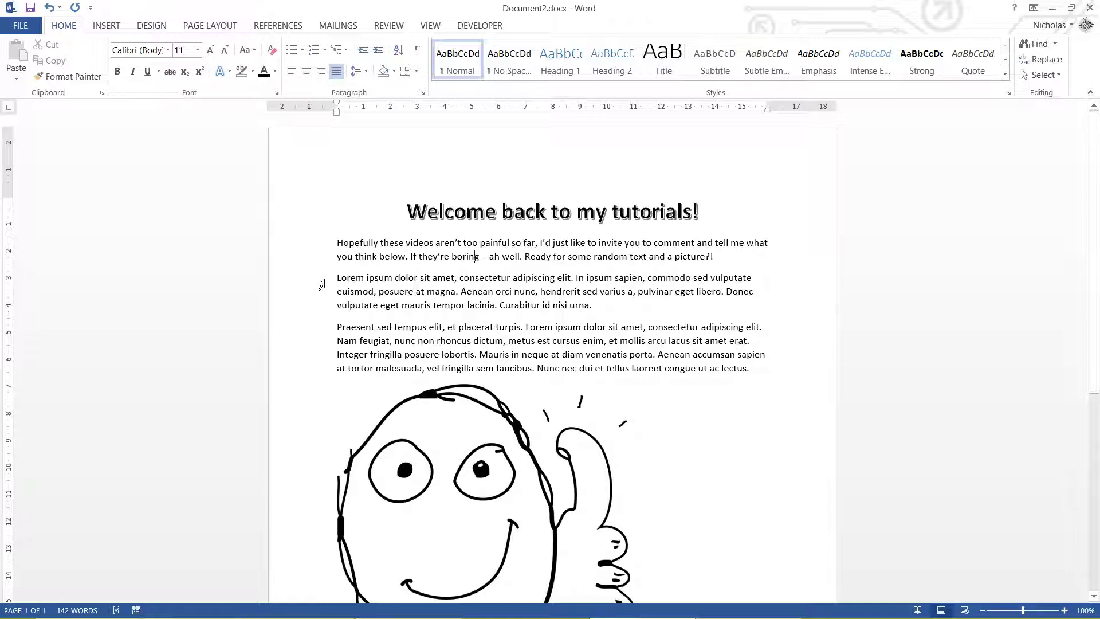
Justify the Lorem ipsum and Praesent paragraphs as well.
{"action": "left_click_drag", "start_coordinate": [319, 280], "coordinate": [367, 374]}
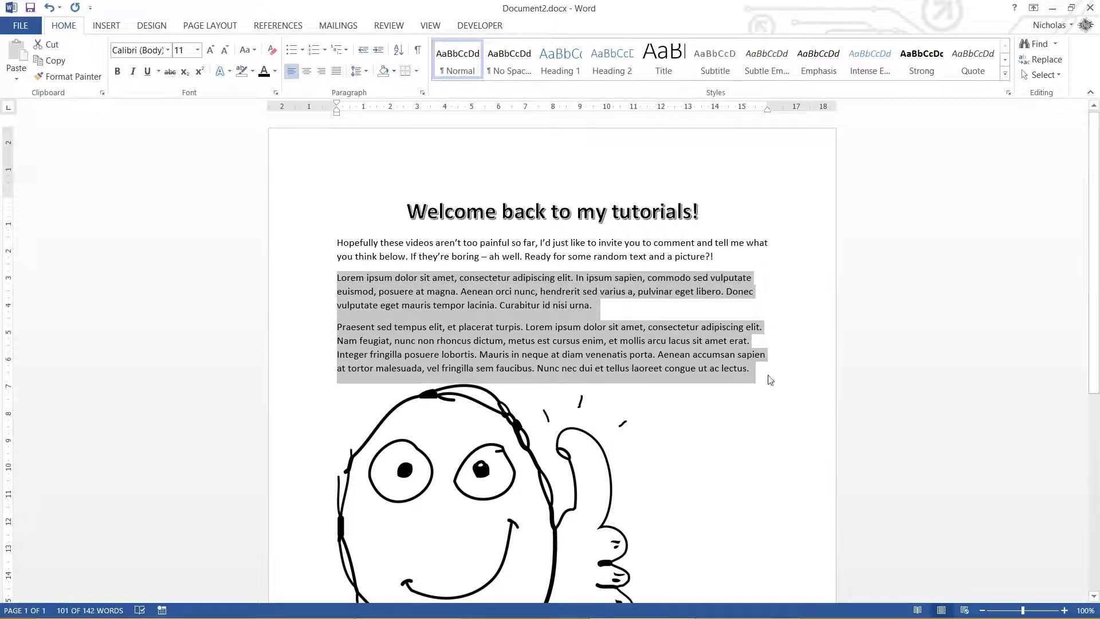
{"action": "left_click", "coordinate": [336, 70]}
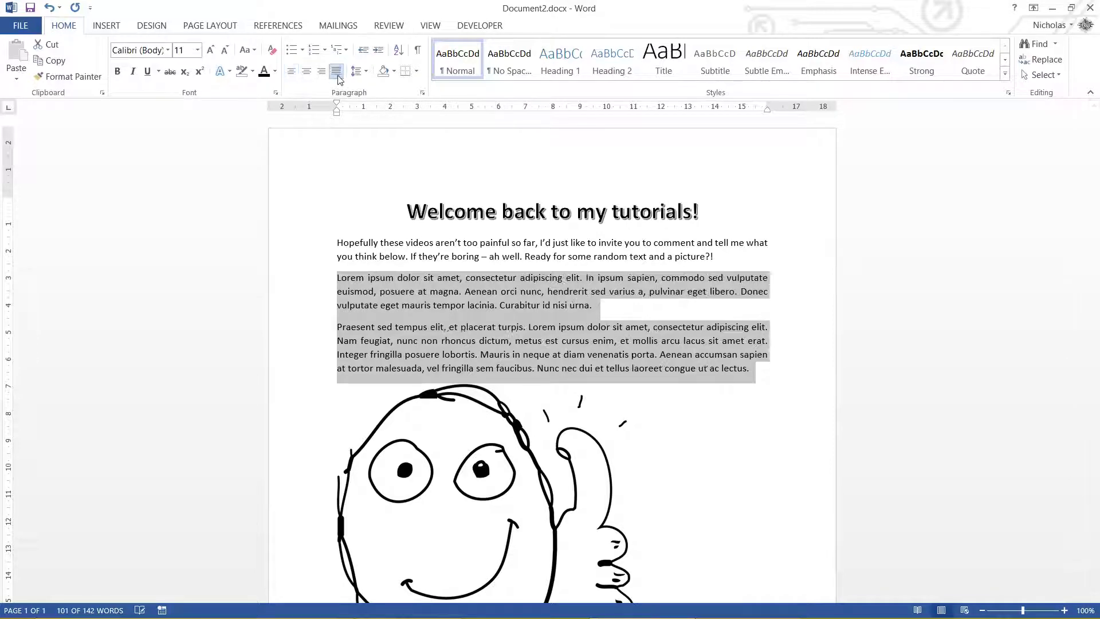
{"action": "left_click", "coordinate": [768, 421]}
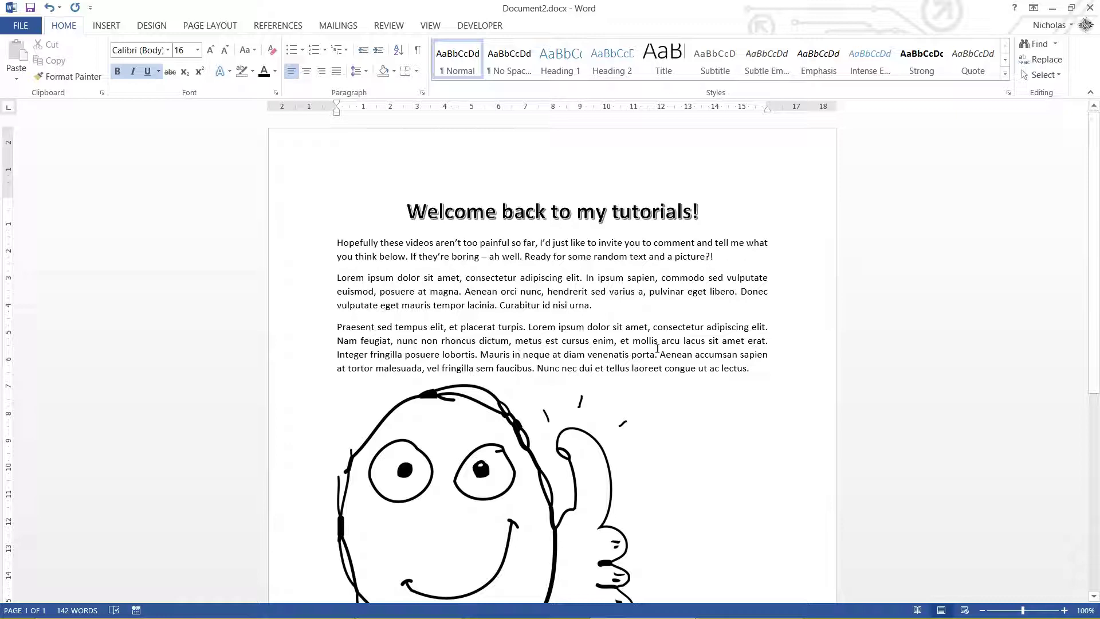
{"action": "left_click", "coordinate": [662, 328]}
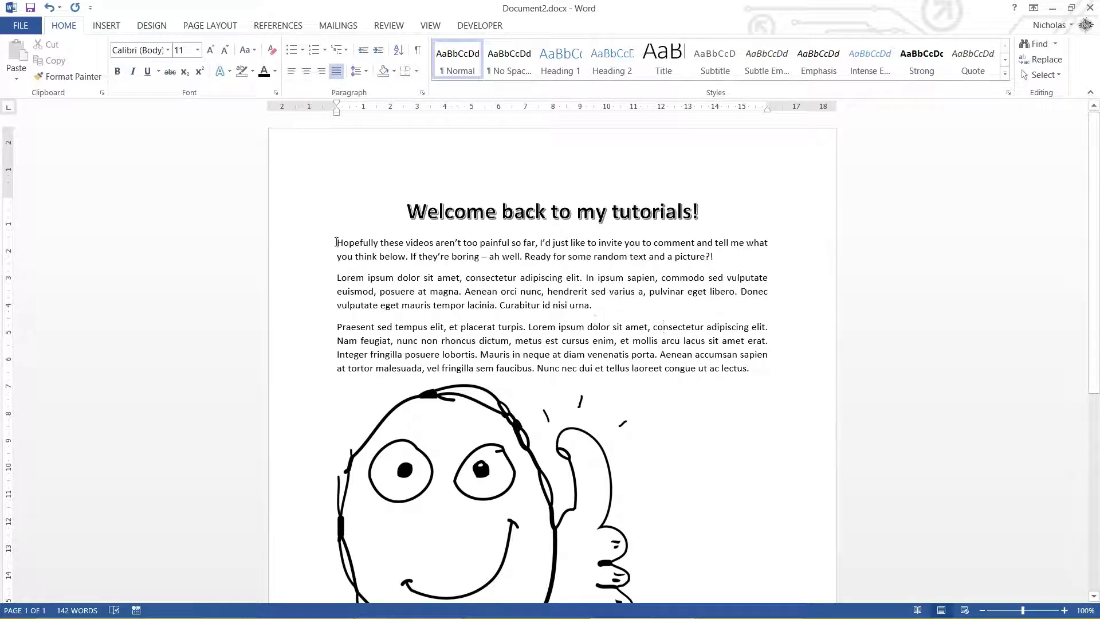
Select the three body paragraphs and set their line spacing to 1.5.
{"action": "left_click_drag", "start_coordinate": [335, 242], "coordinate": [859, 332]}
{"action": "left_click", "coordinate": [538, 278]}
{"action": "left_click_drag", "start_coordinate": [338, 243], "coordinate": [770, 371]}
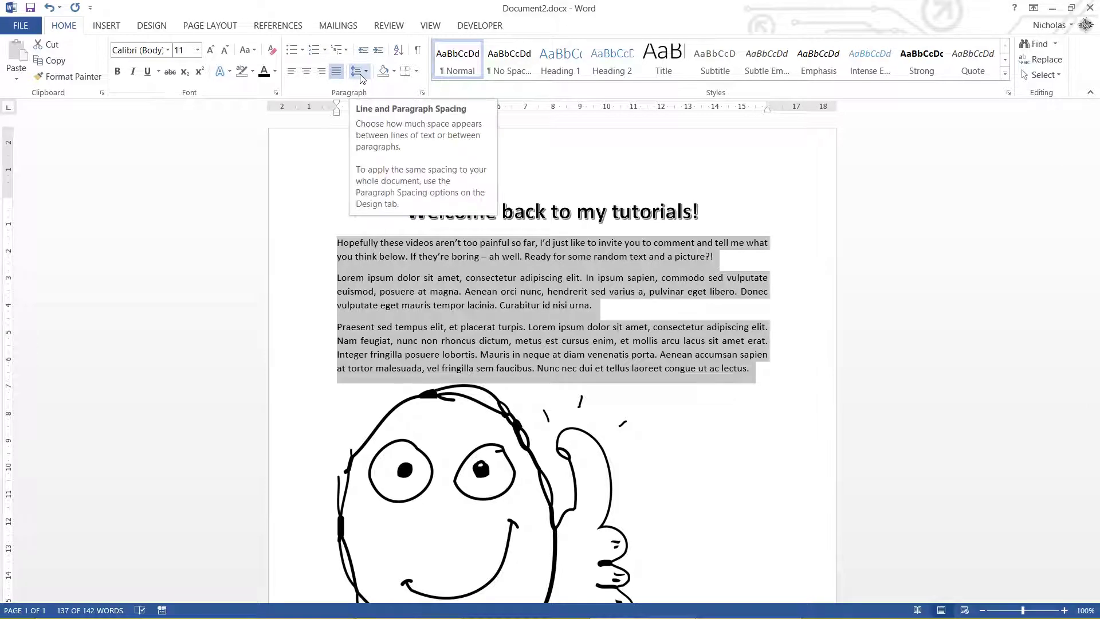
{"action": "left_click", "coordinate": [366, 71]}
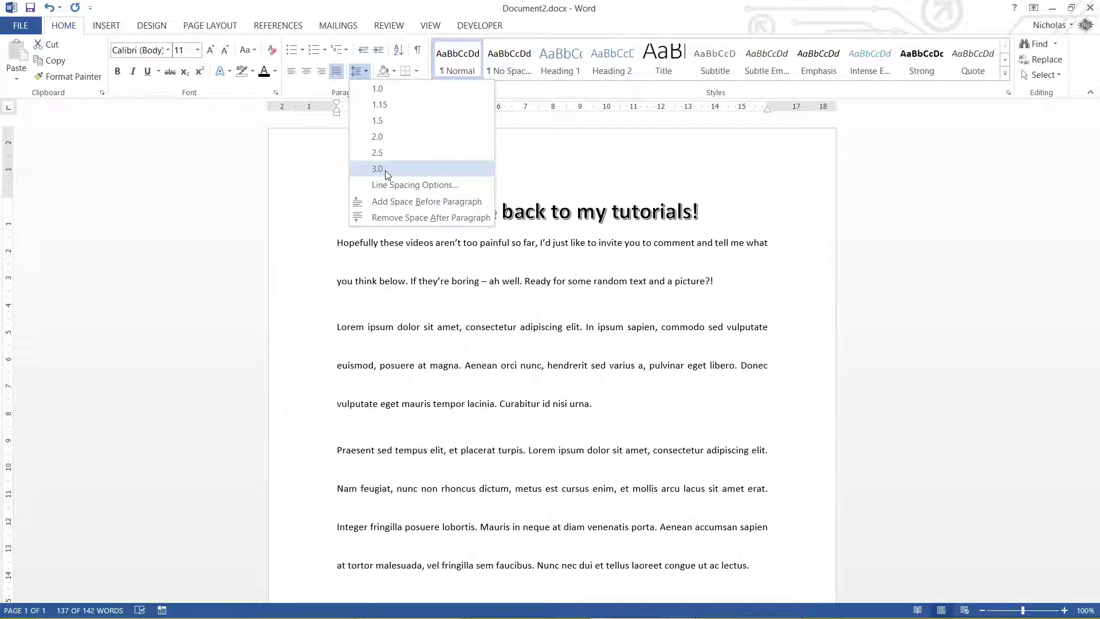
{"action": "left_click", "coordinate": [387, 128]}
{"action": "left_click", "coordinate": [721, 383]}
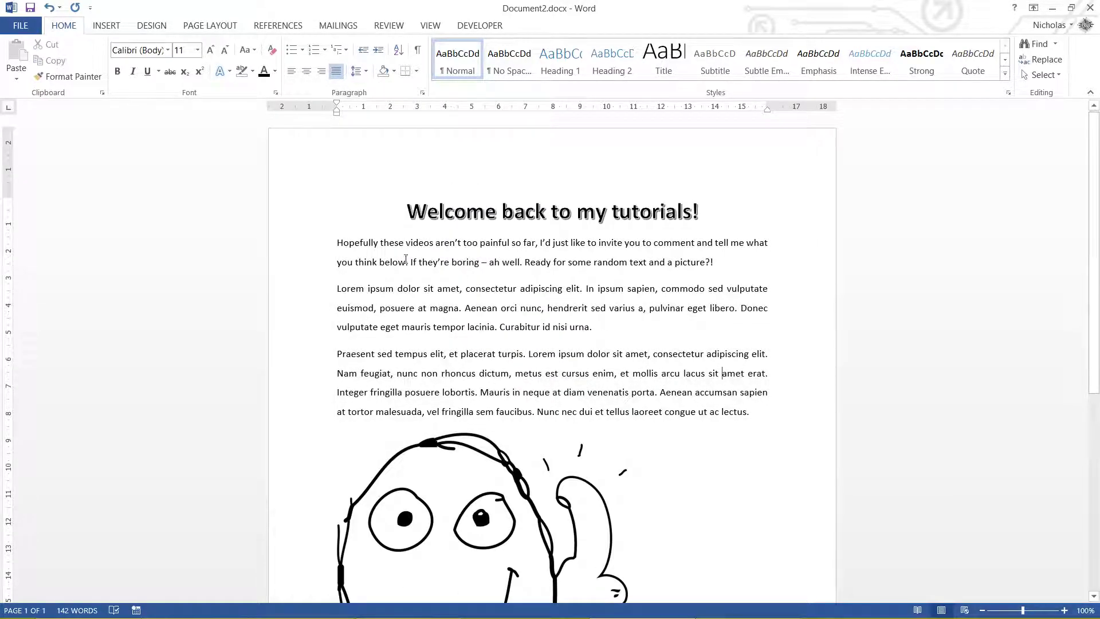
Try 2.0 line spacing on the body paragraphs, then revert to 1.5.
{"action": "left_click_drag", "start_coordinate": [324, 246], "coordinate": [322, 421]}
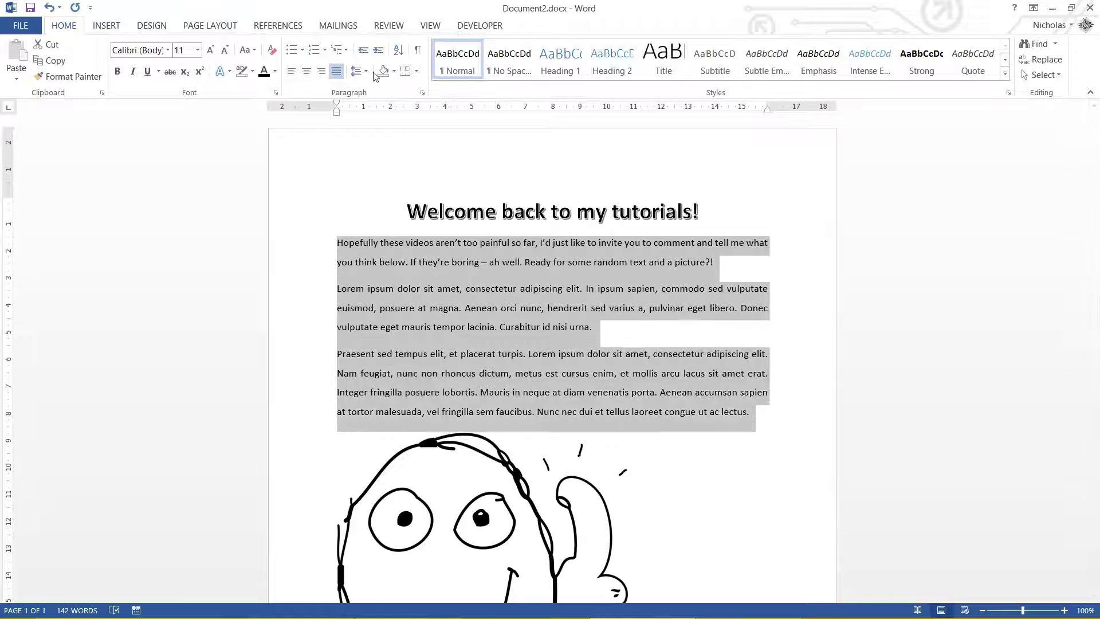
{"action": "left_click", "coordinate": [355, 71]}
{"action": "left_click", "coordinate": [378, 136]}
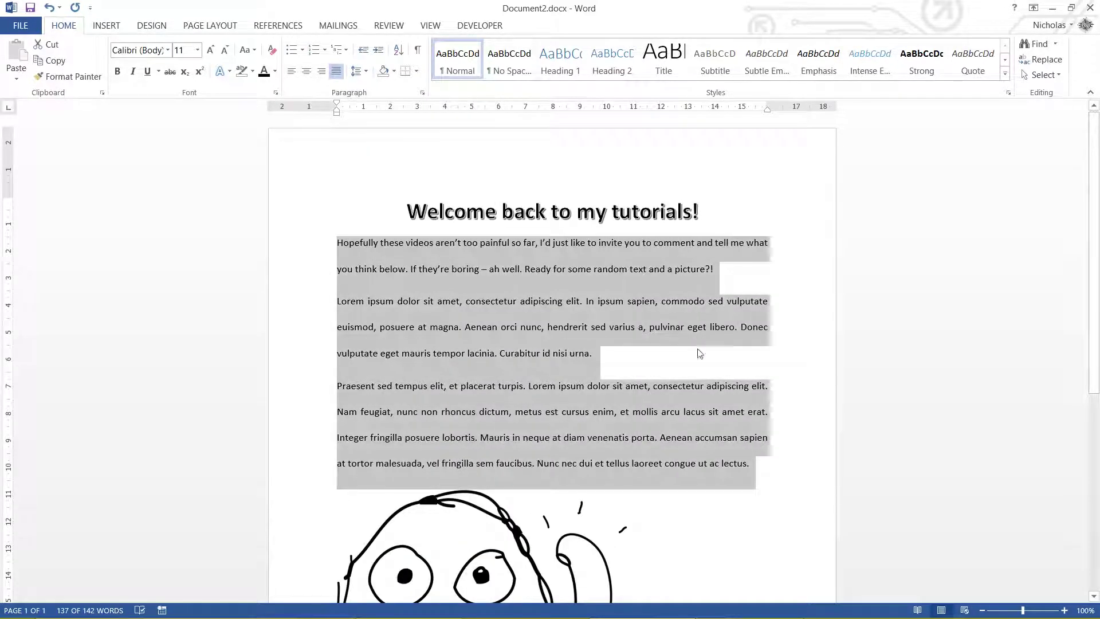
{"action": "left_click", "coordinate": [356, 71]}
{"action": "left_click", "coordinate": [385, 127]}
{"action": "left_click", "coordinate": [466, 158]}
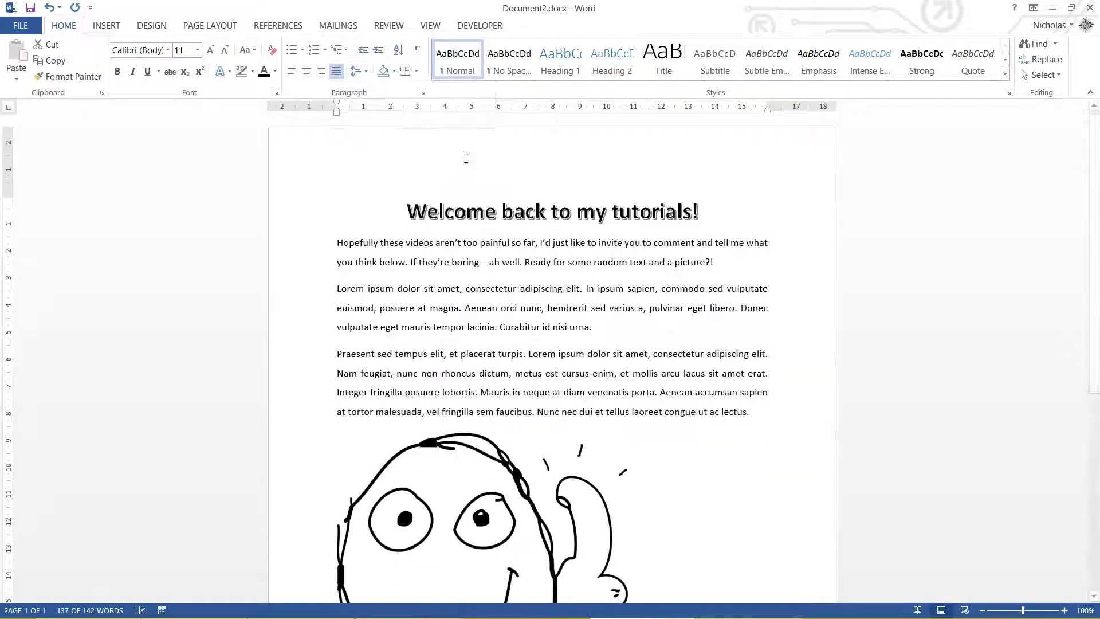
{"action": "left_click", "coordinate": [572, 327]}
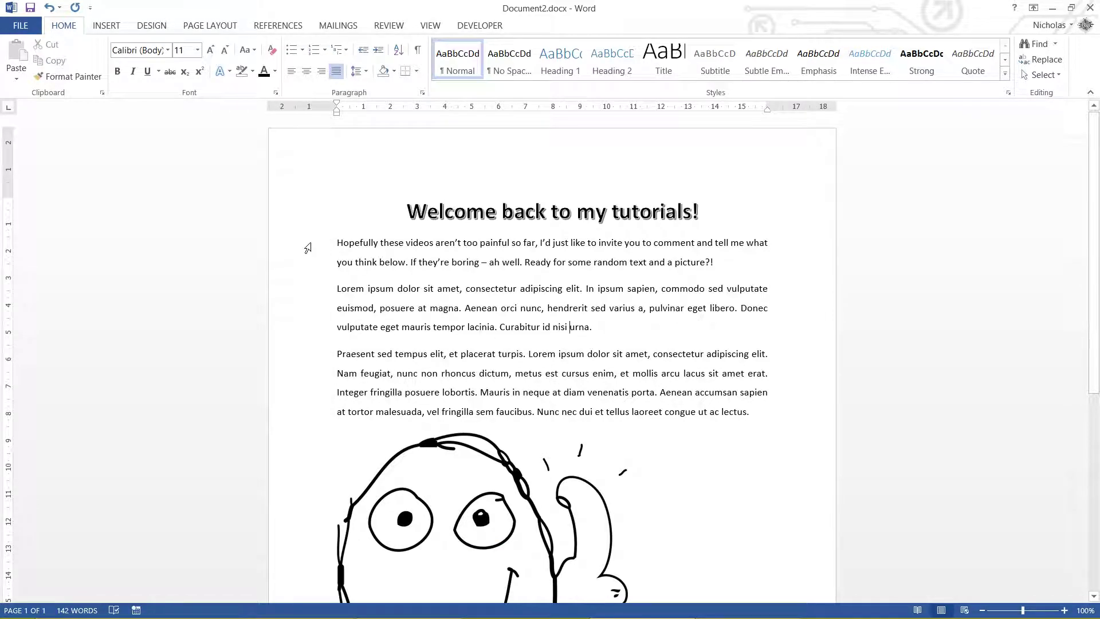
Compare single and 1.15 spacing on the paragraphs before settling on 1.5.
{"action": "left_click_drag", "start_coordinate": [308, 247], "coordinate": [290, 414]}
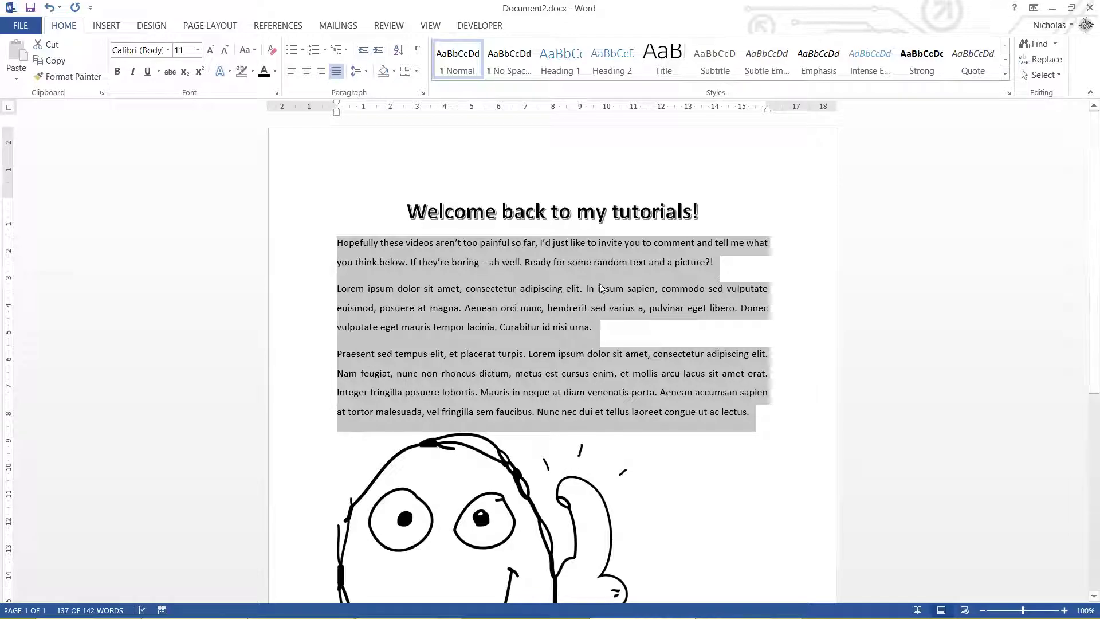
{"action": "left_click", "coordinate": [353, 71]}
{"action": "left_click", "coordinate": [366, 87]}
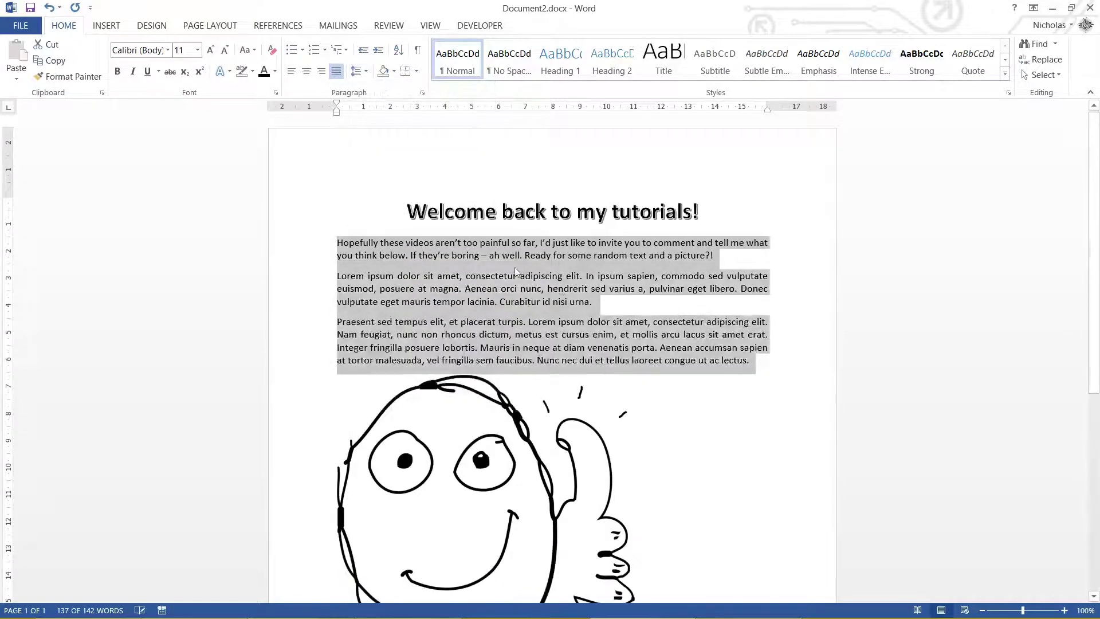
{"action": "left_click", "coordinate": [353, 71]}
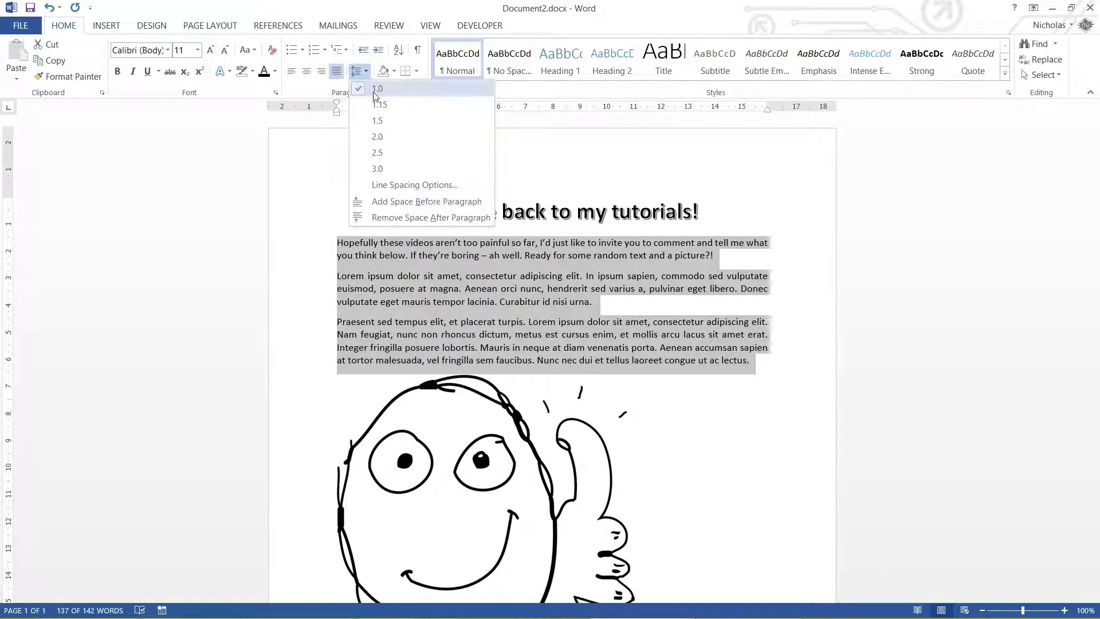
{"action": "left_click", "coordinate": [367, 99]}
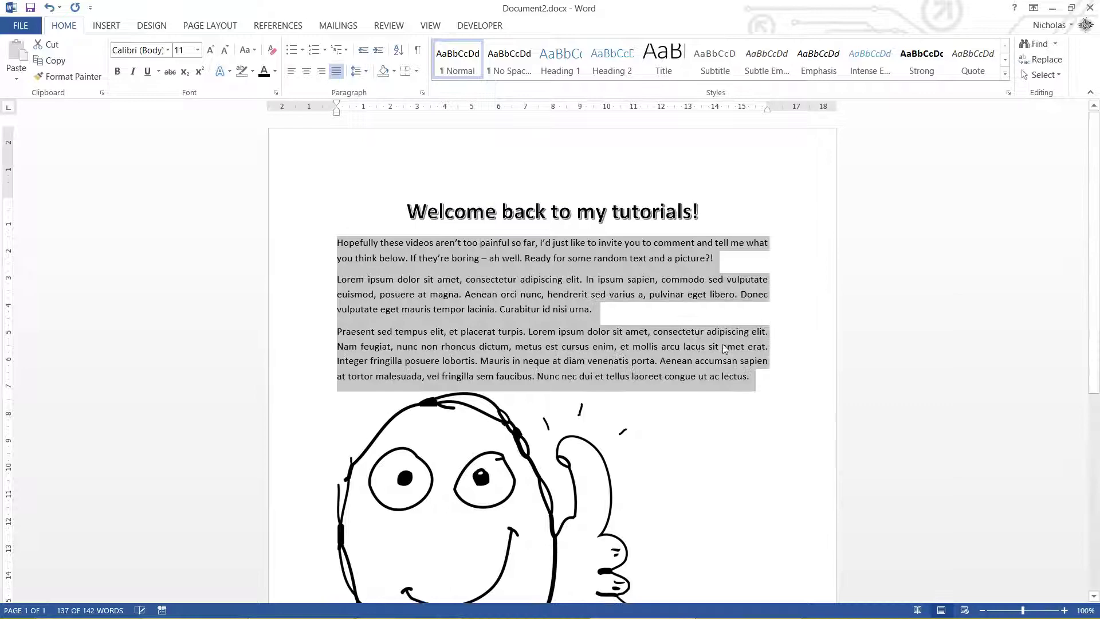
{"action": "left_click", "coordinate": [354, 71]}
{"action": "left_click", "coordinate": [366, 112]}
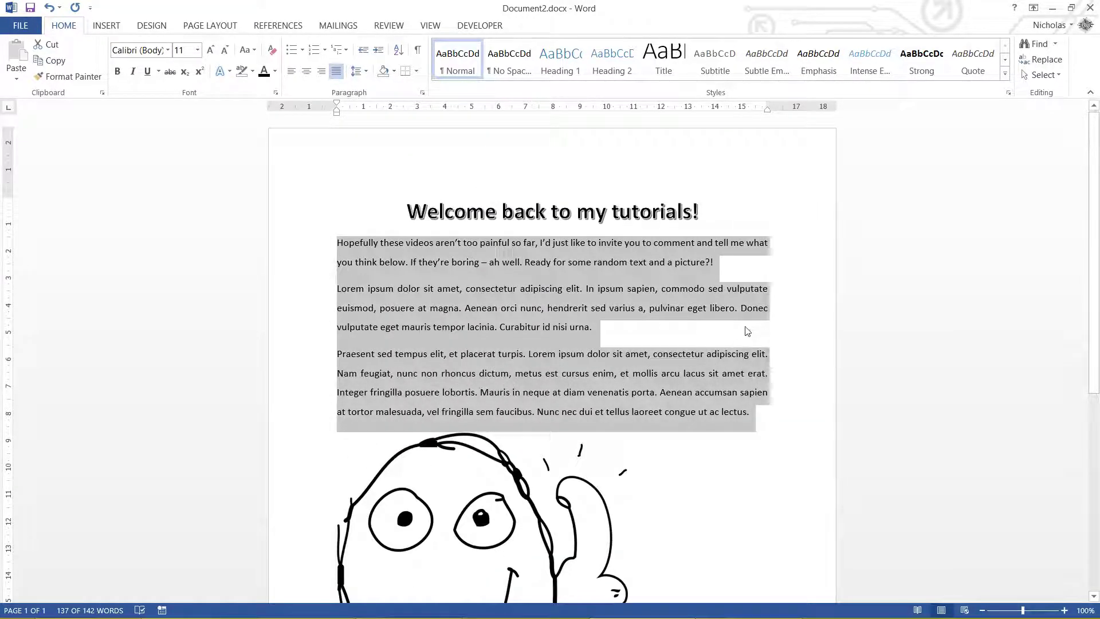
Remove the space after each body paragraph.
{"action": "left_click", "coordinate": [363, 71]}
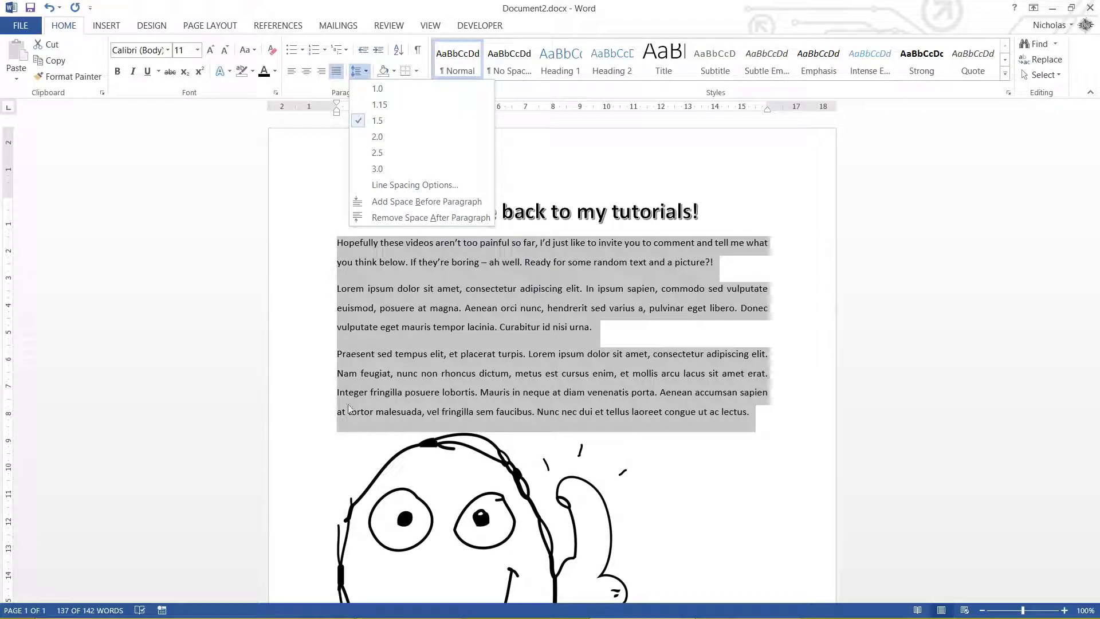
{"action": "left_click", "coordinate": [458, 219]}
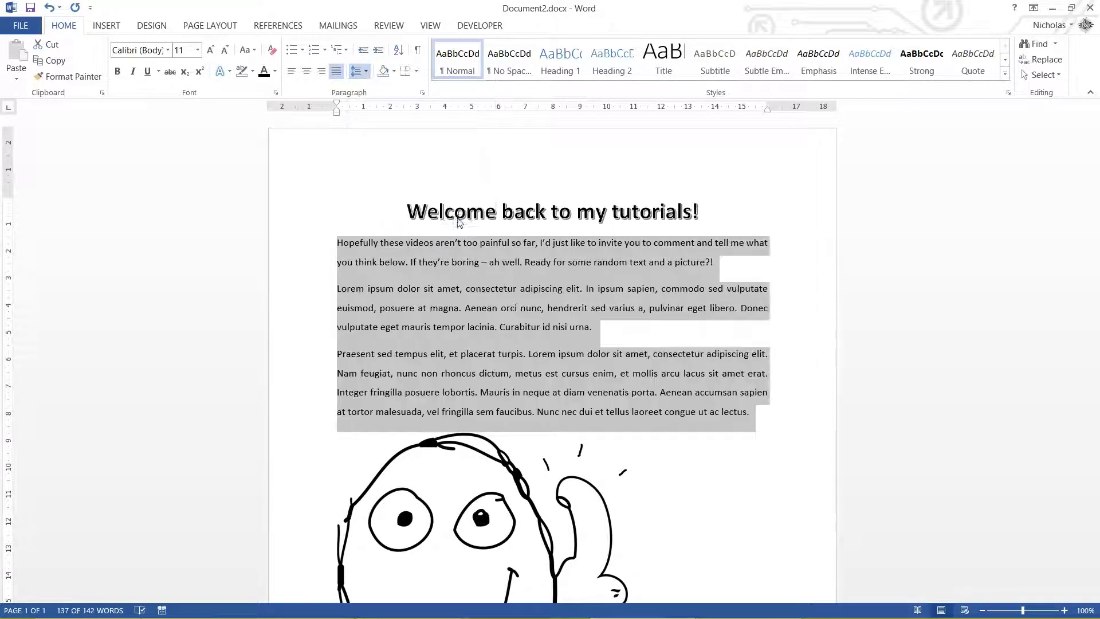
{"action": "left_click", "coordinate": [618, 311]}
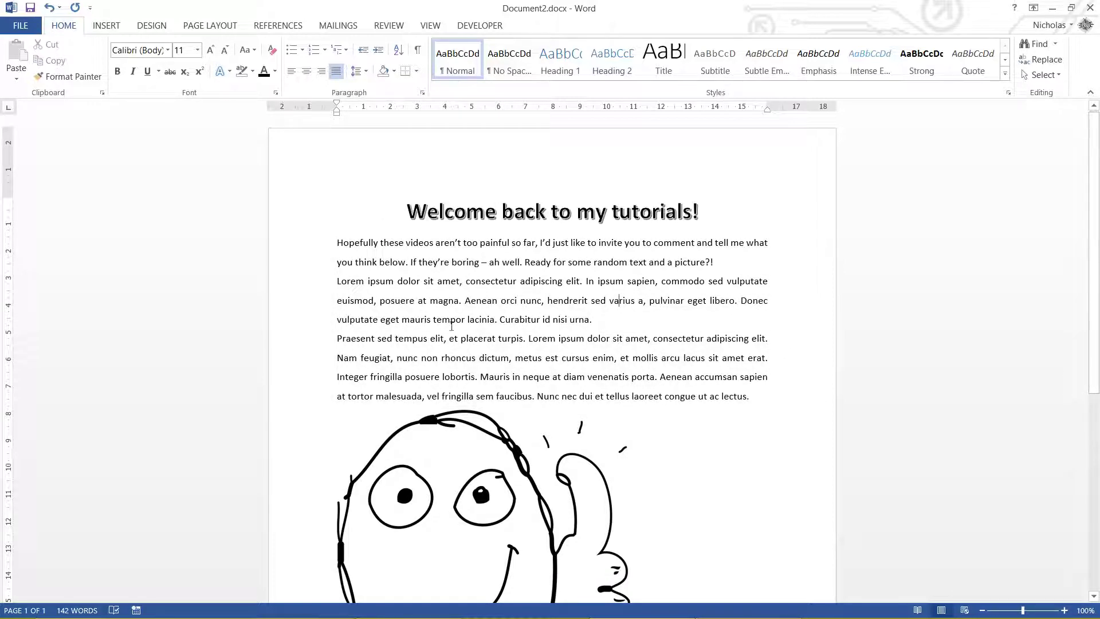
Add space both after and before each of the three body paragraphs.
{"action": "left_click_drag", "start_coordinate": [309, 253], "coordinate": [307, 395]}
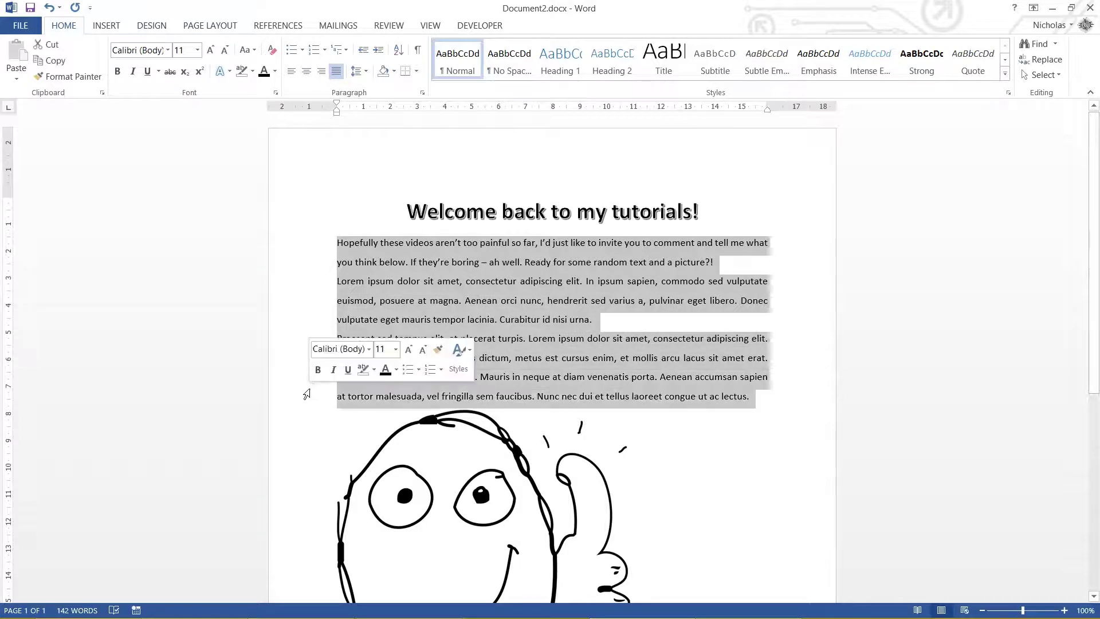
{"action": "left_click", "coordinate": [357, 71]}
{"action": "left_click", "coordinate": [389, 217]}
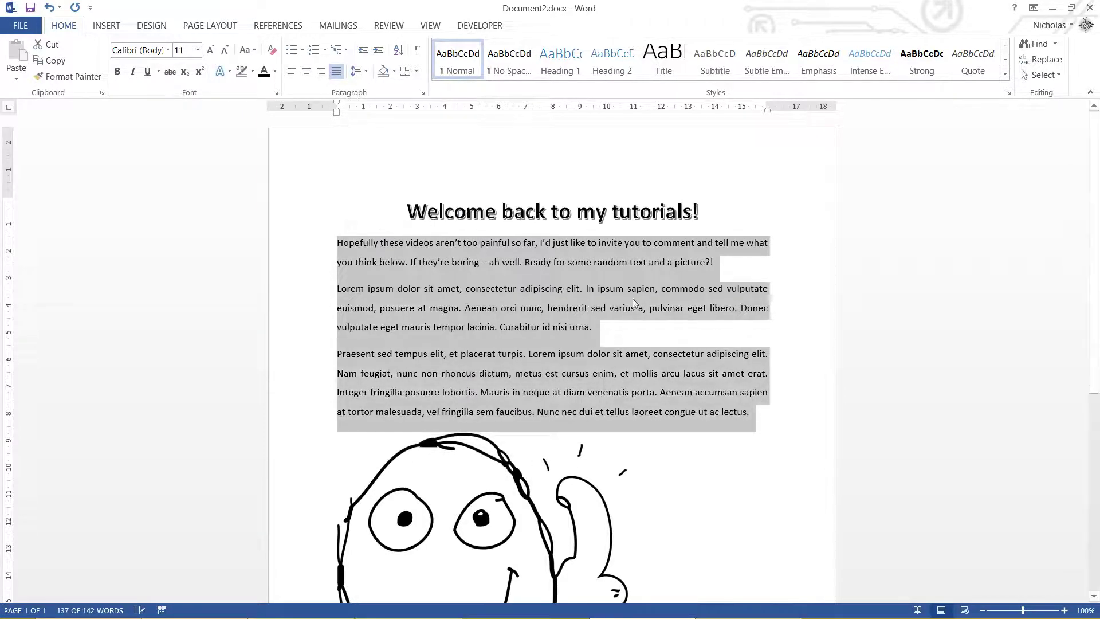
{"action": "left_click", "coordinate": [356, 71]}
{"action": "left_click", "coordinate": [401, 204]}
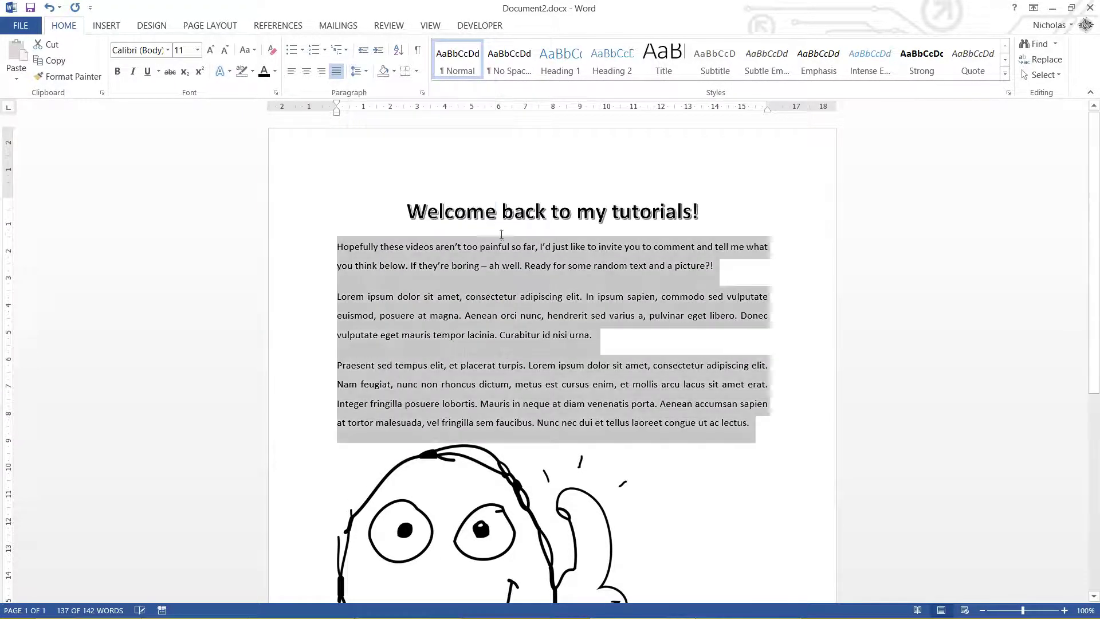
{"action": "left_click", "coordinate": [693, 326]}
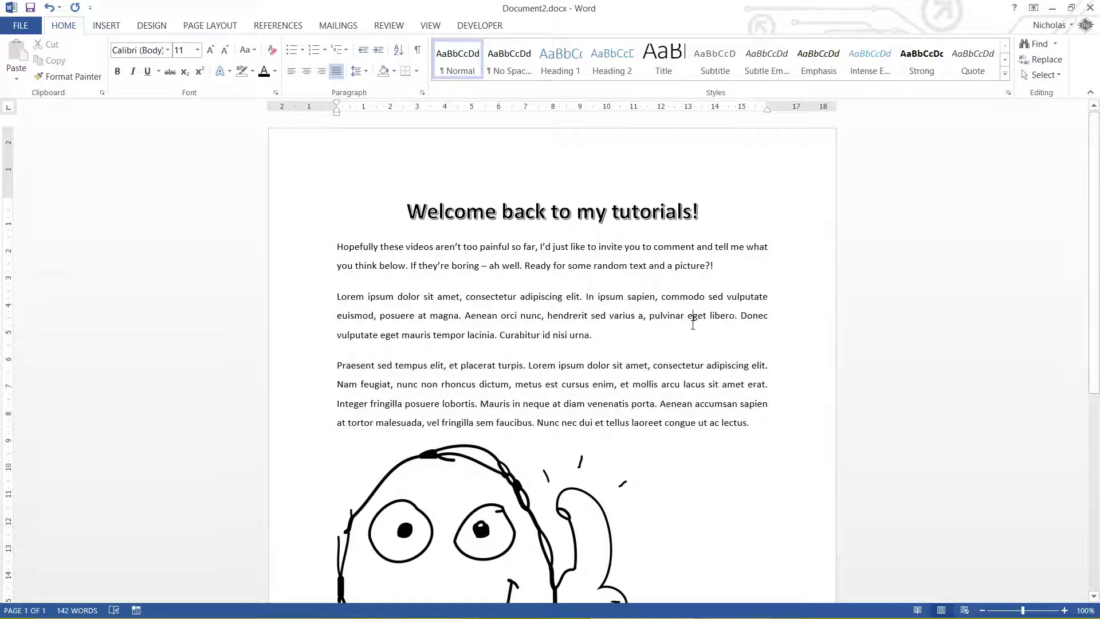
{"action": "left_click_drag", "start_coordinate": [308, 252], "coordinate": [307, 434]}
In the Paragraph dialog, raise Spacing After to 24 pt, keeping 1.5 lines spacing.
{"action": "left_click", "coordinate": [362, 71]}
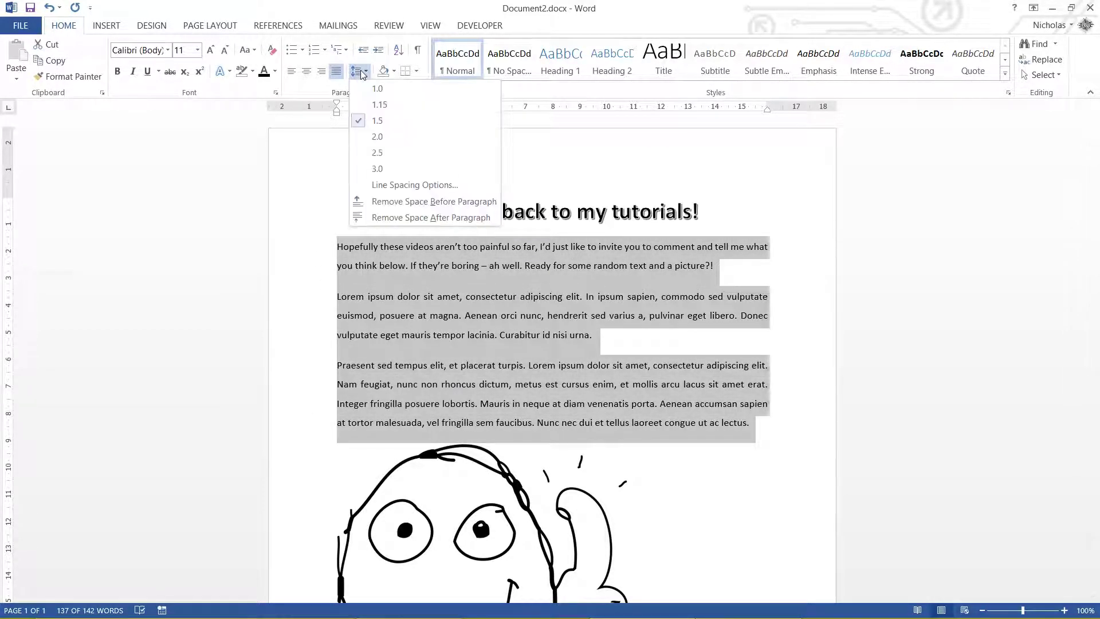
{"action": "left_click", "coordinate": [407, 186]}
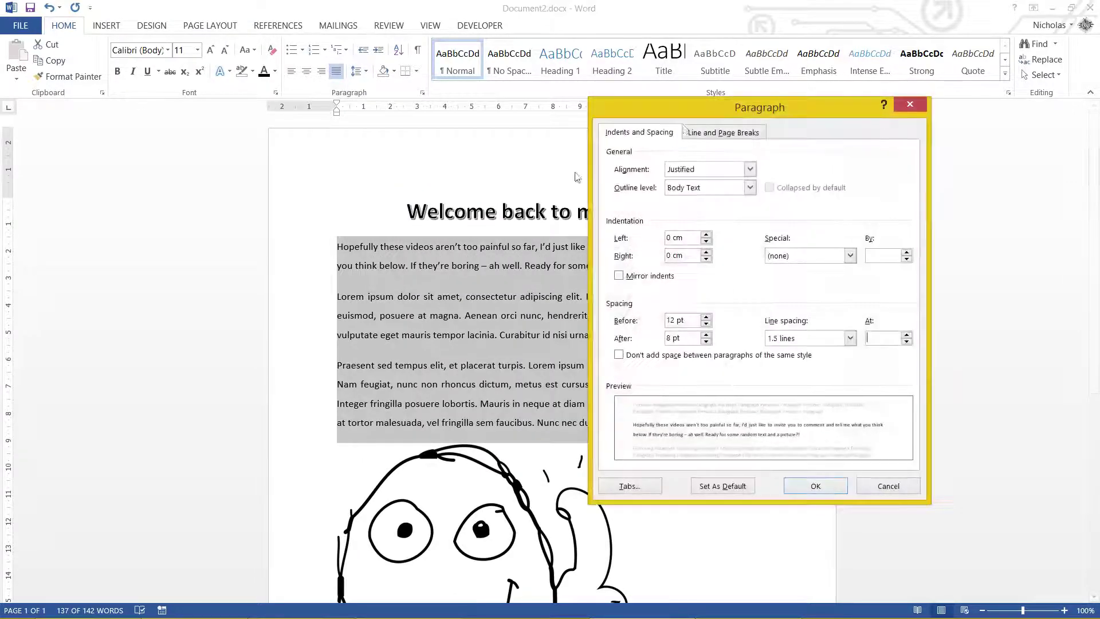
{"action": "left_click_drag", "start_coordinate": [778, 109], "coordinate": [957, 92]}
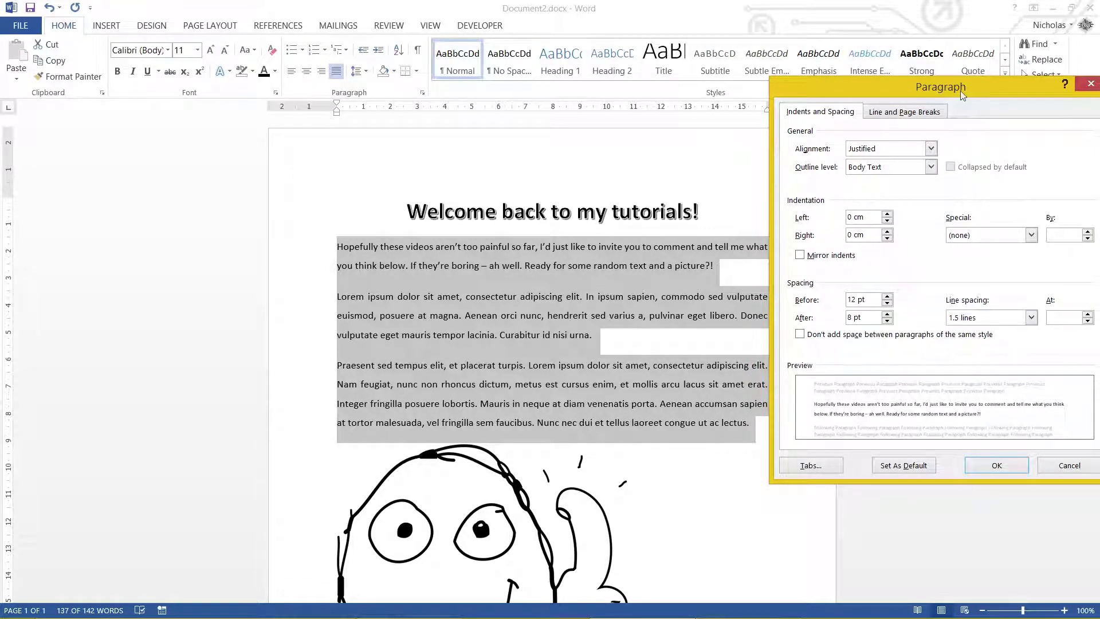
{"action": "left_click_drag", "start_coordinate": [945, 93], "coordinate": [948, 38]}
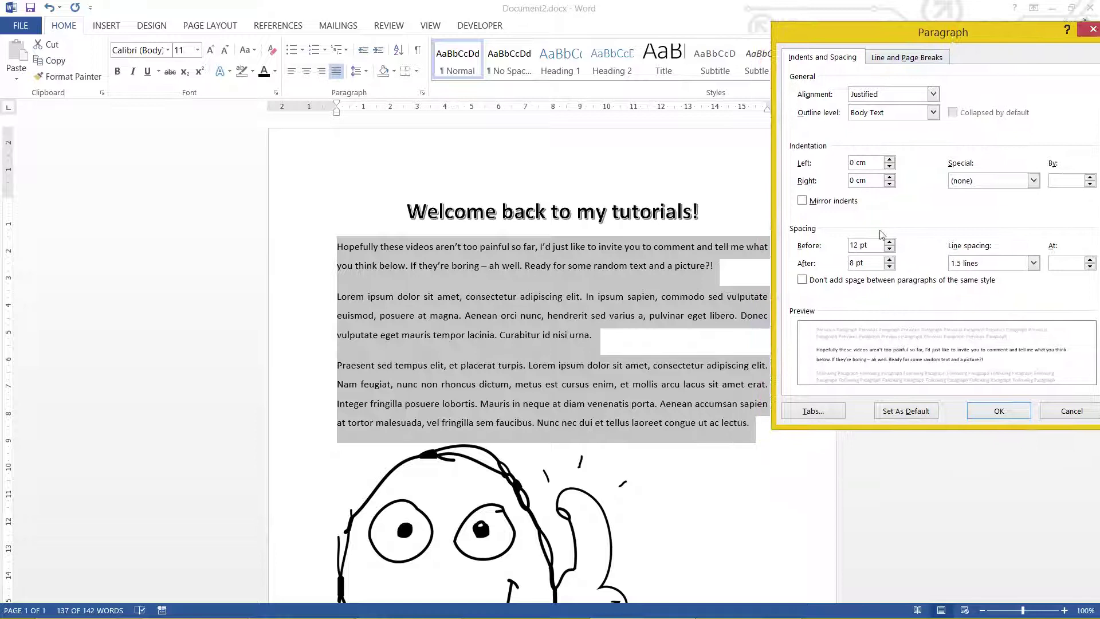
{"action": "left_click", "coordinate": [889, 259]}
{"action": "left_click", "coordinate": [890, 259]}
{"action": "left_click", "coordinate": [890, 259]}
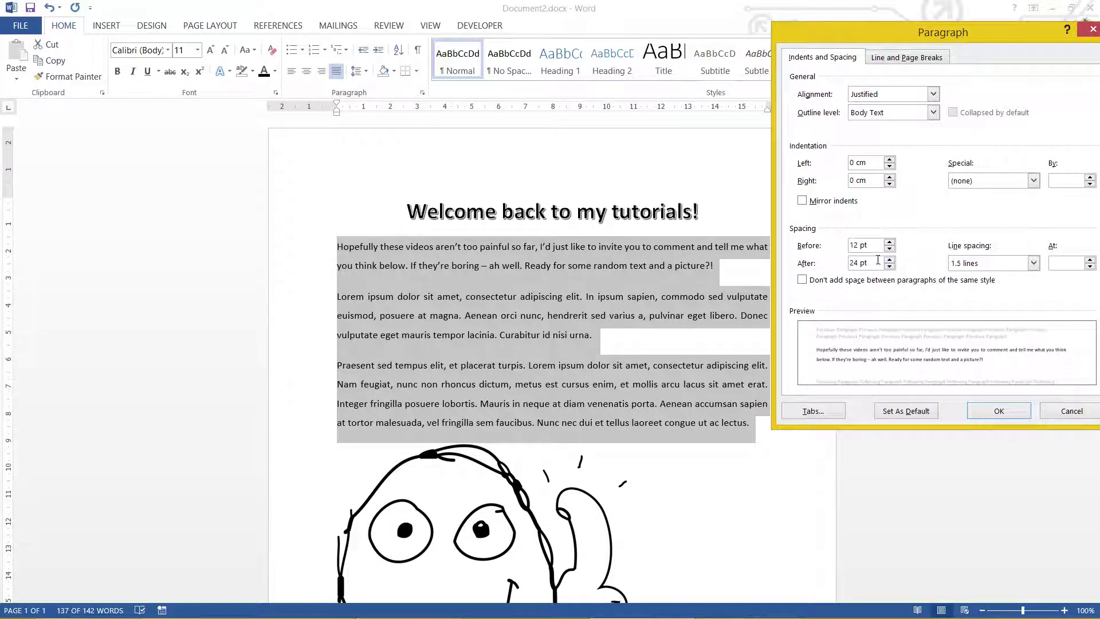
{"action": "left_click", "coordinate": [997, 263]}
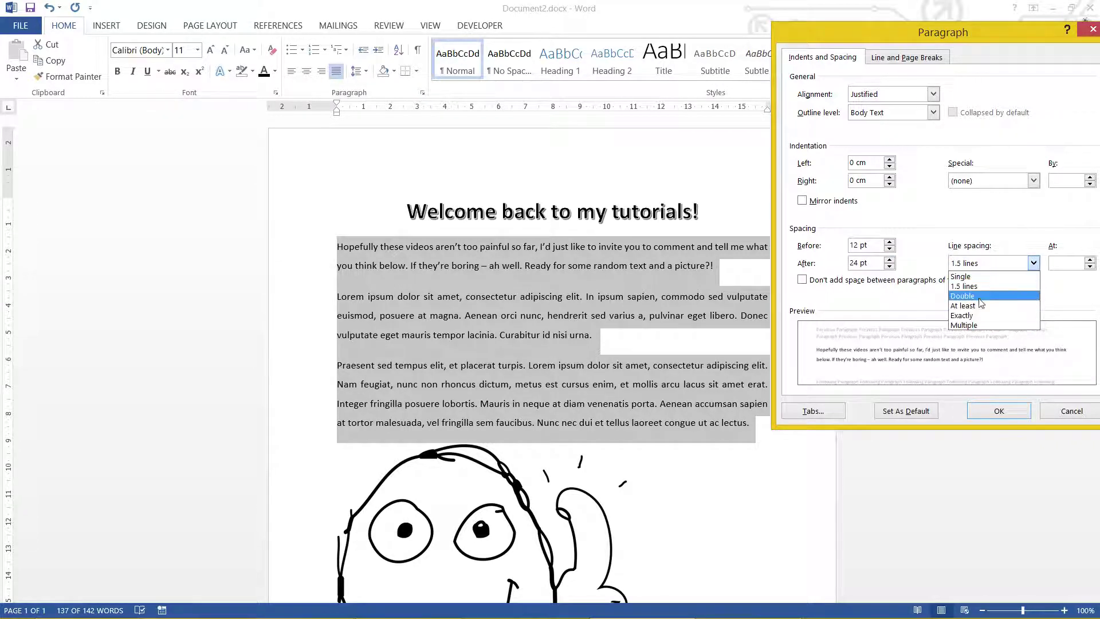
{"action": "left_click", "coordinate": [977, 417]}
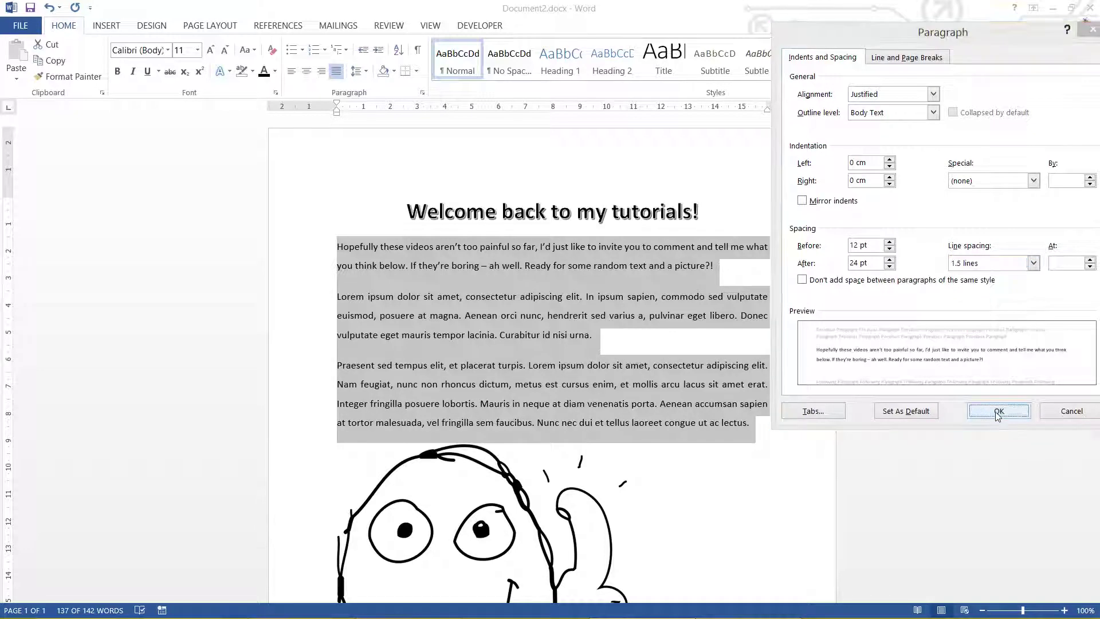
{"action": "left_click", "coordinate": [974, 414]}
{"action": "left_click", "coordinate": [609, 404]}
{"action": "left_click", "coordinate": [613, 366]}
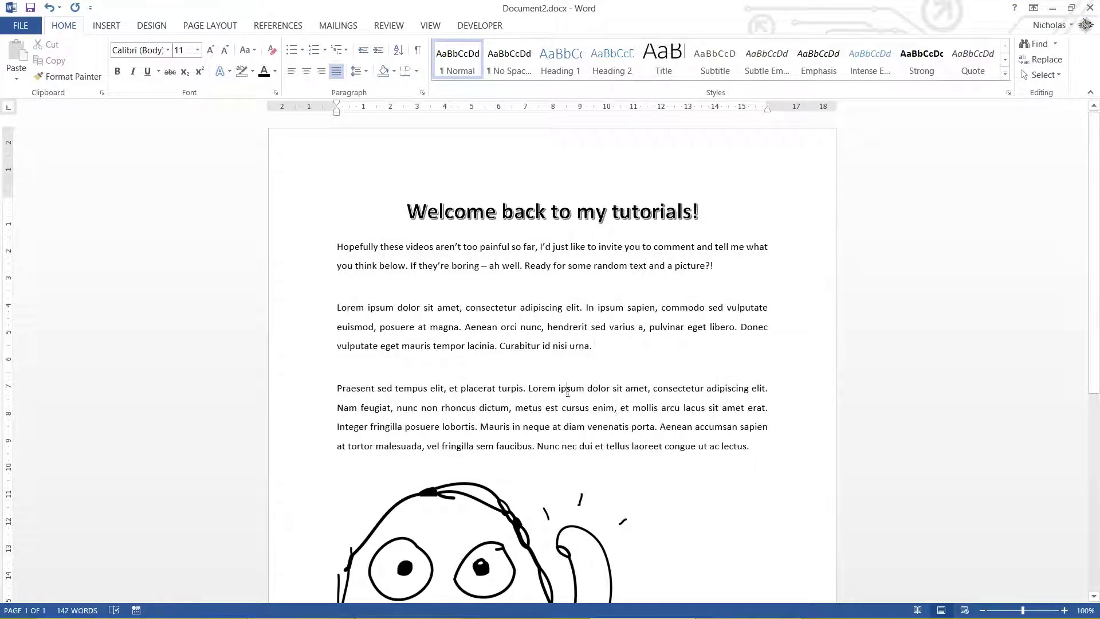
{"action": "left_click_drag", "start_coordinate": [342, 366], "coordinate": [349, 373]}
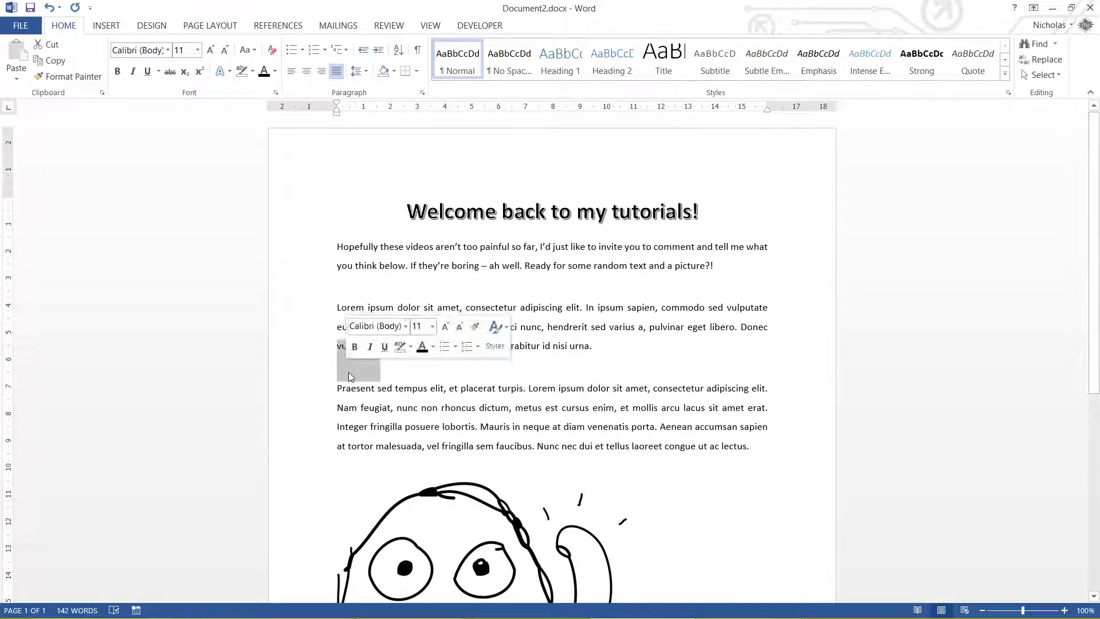
{"action": "left_click", "coordinate": [351, 373]}
{"action": "double_click", "coordinate": [466, 356]}
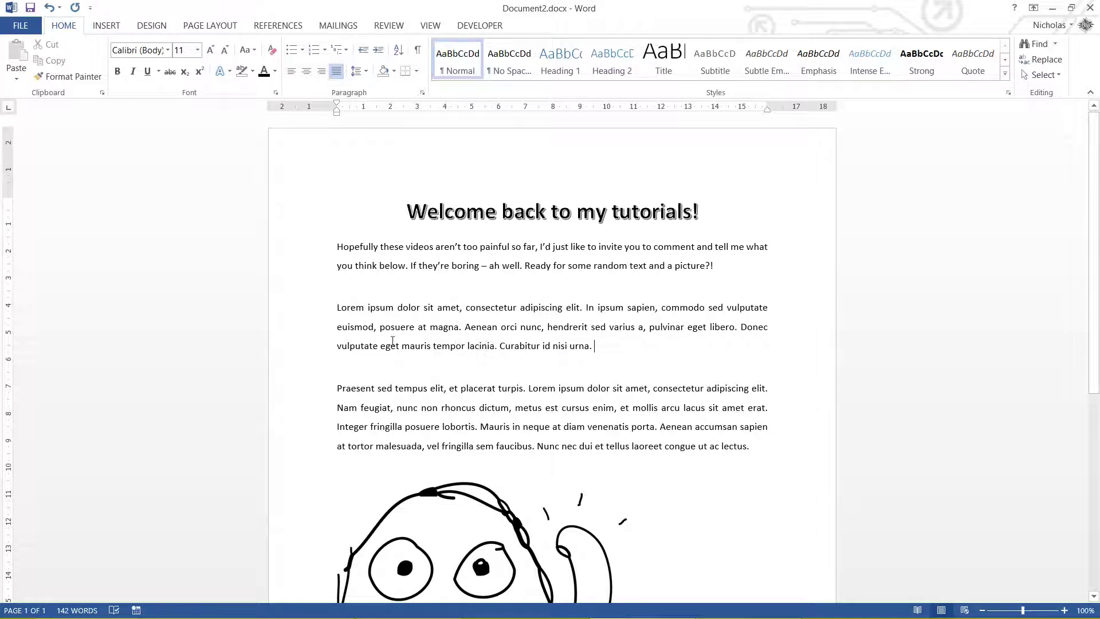
{"action": "left_click_drag", "start_coordinate": [312, 315], "coordinate": [307, 368]}
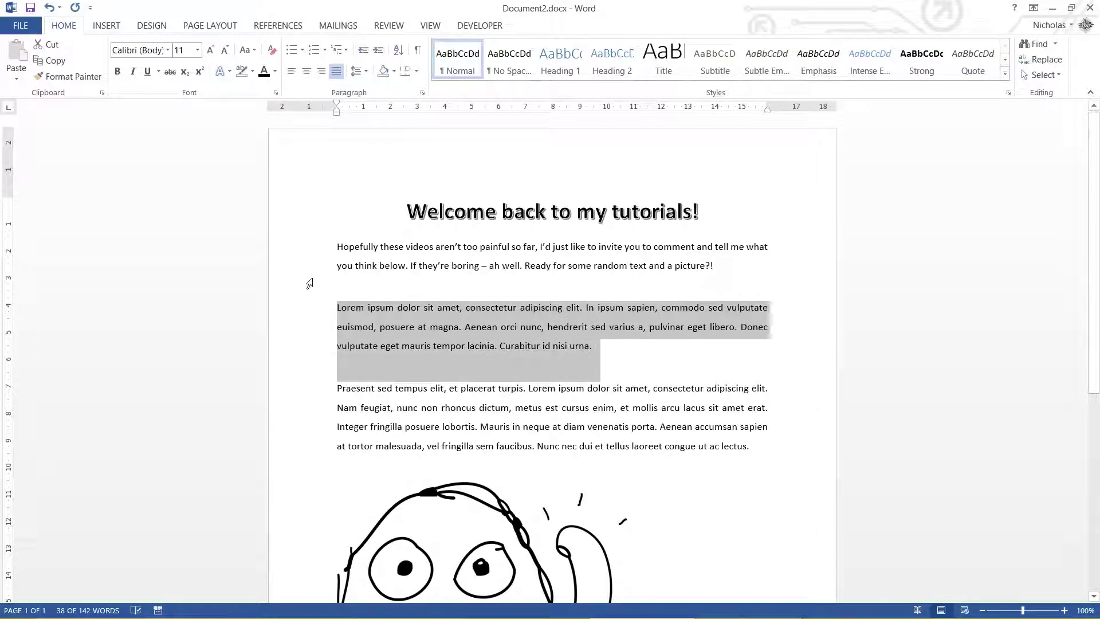
{"action": "left_click_drag", "start_coordinate": [309, 284], "coordinate": [310, 256]}
{"action": "left_click_drag", "start_coordinate": [312, 346], "coordinate": [310, 461]}
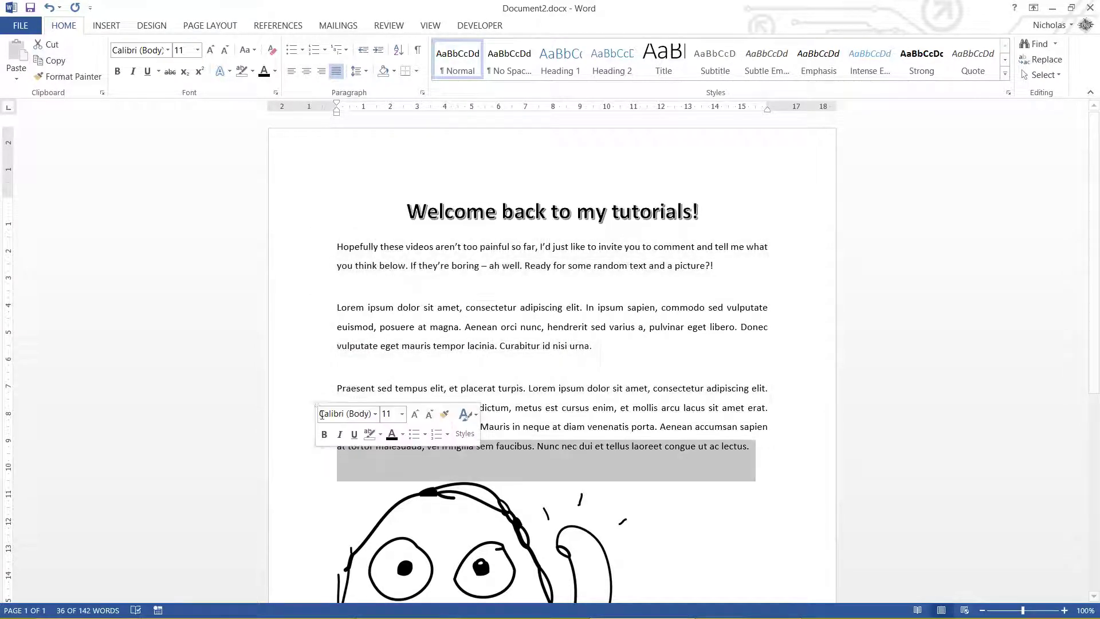
{"action": "left_click_drag", "start_coordinate": [309, 388], "coordinate": [310, 463]}
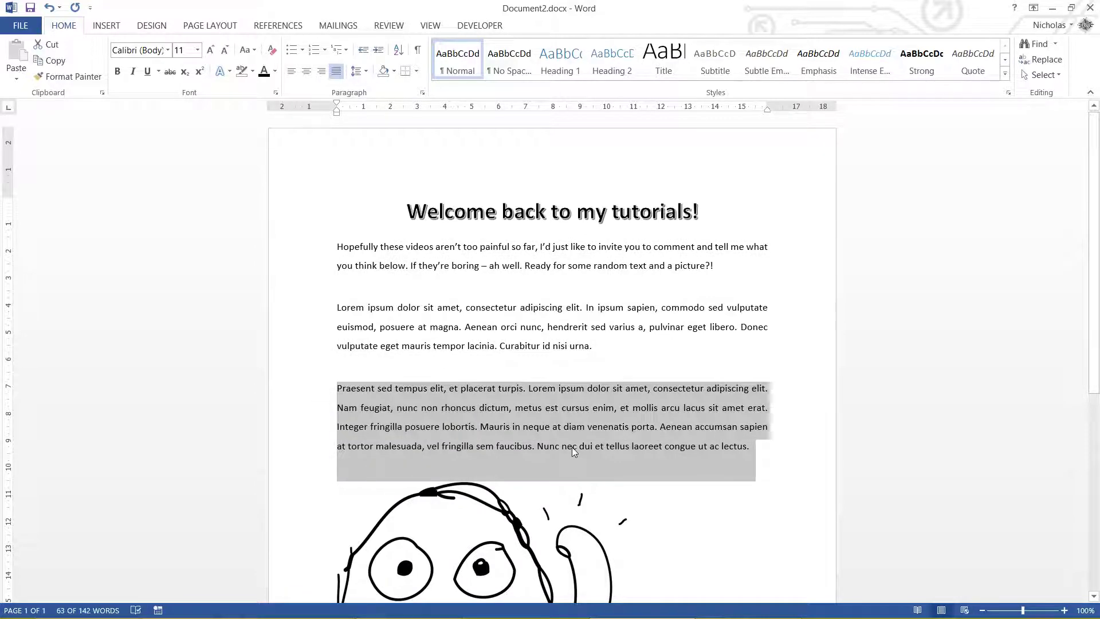
{"action": "left_click", "coordinate": [354, 71]}
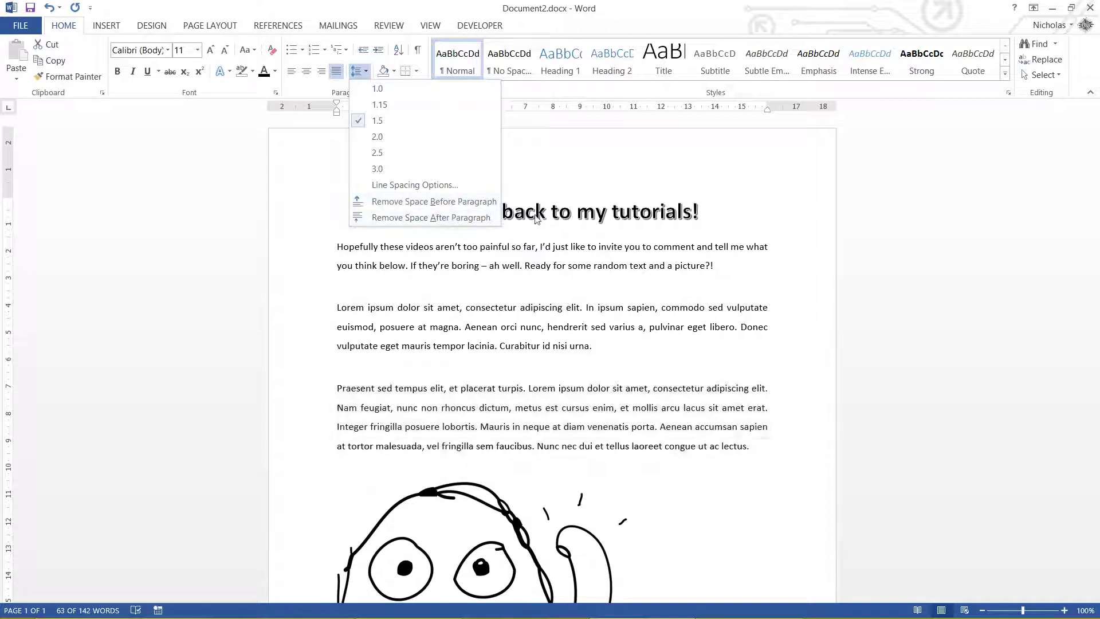
{"action": "key", "text": "Escape"}
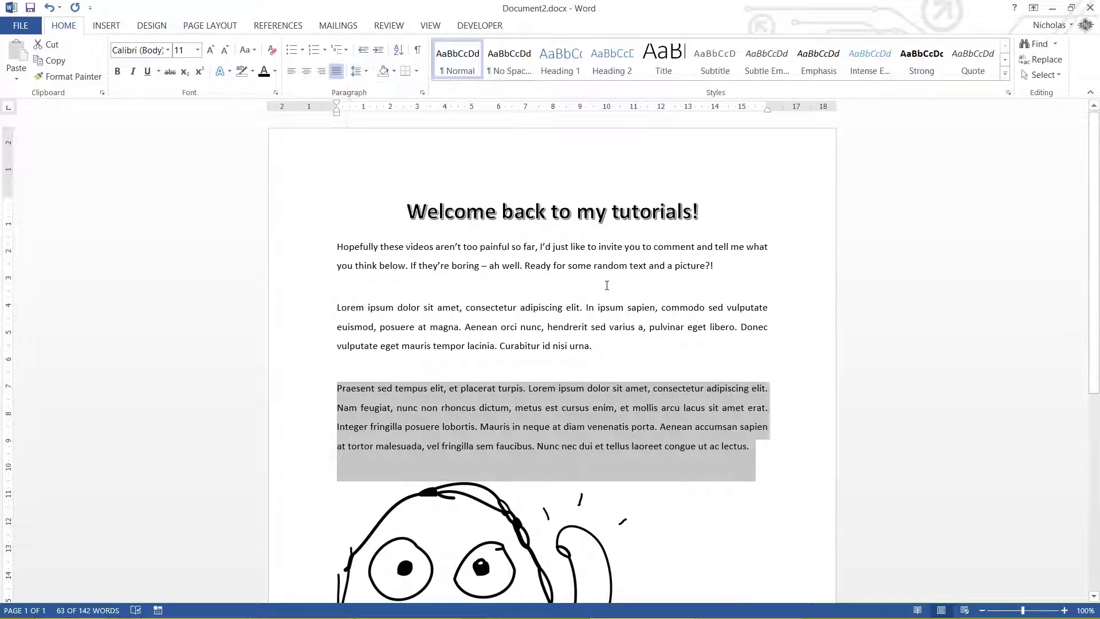